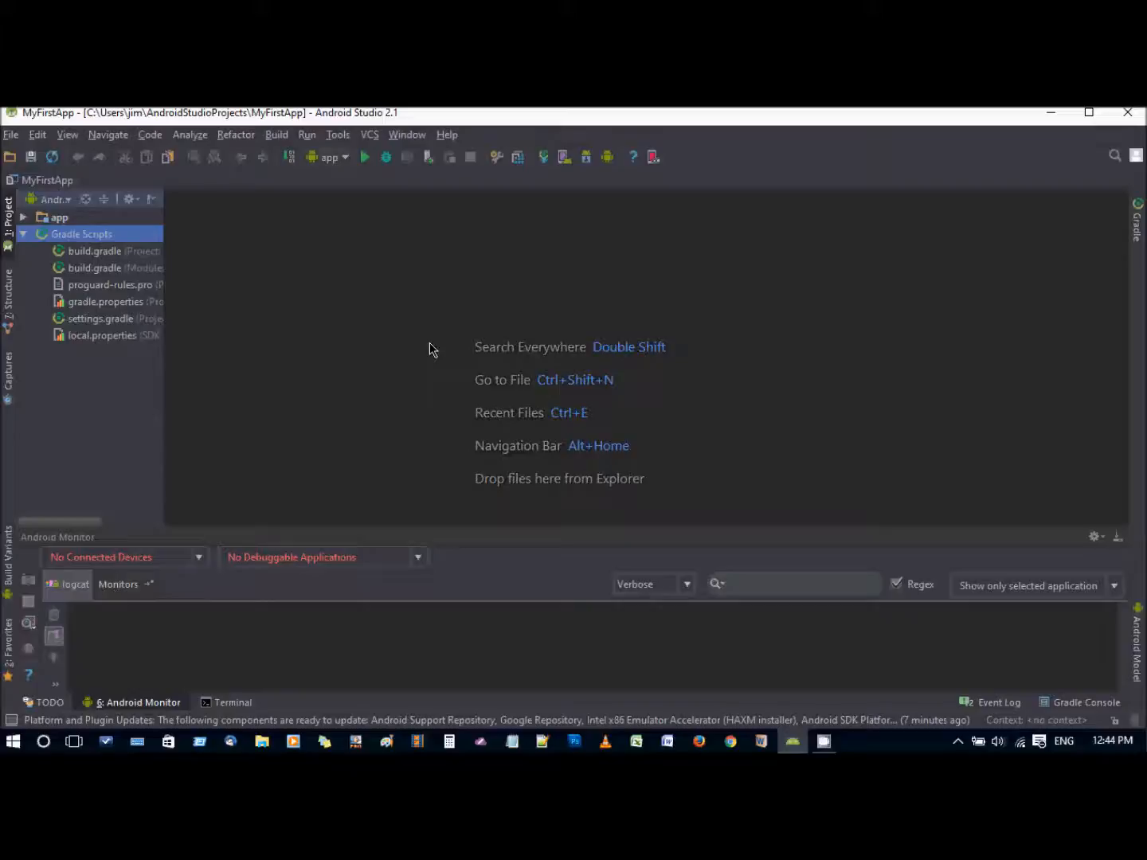
{"action": "left_click", "coordinate": [957, 744]}
{"action": "left_click", "coordinate": [958, 744]}
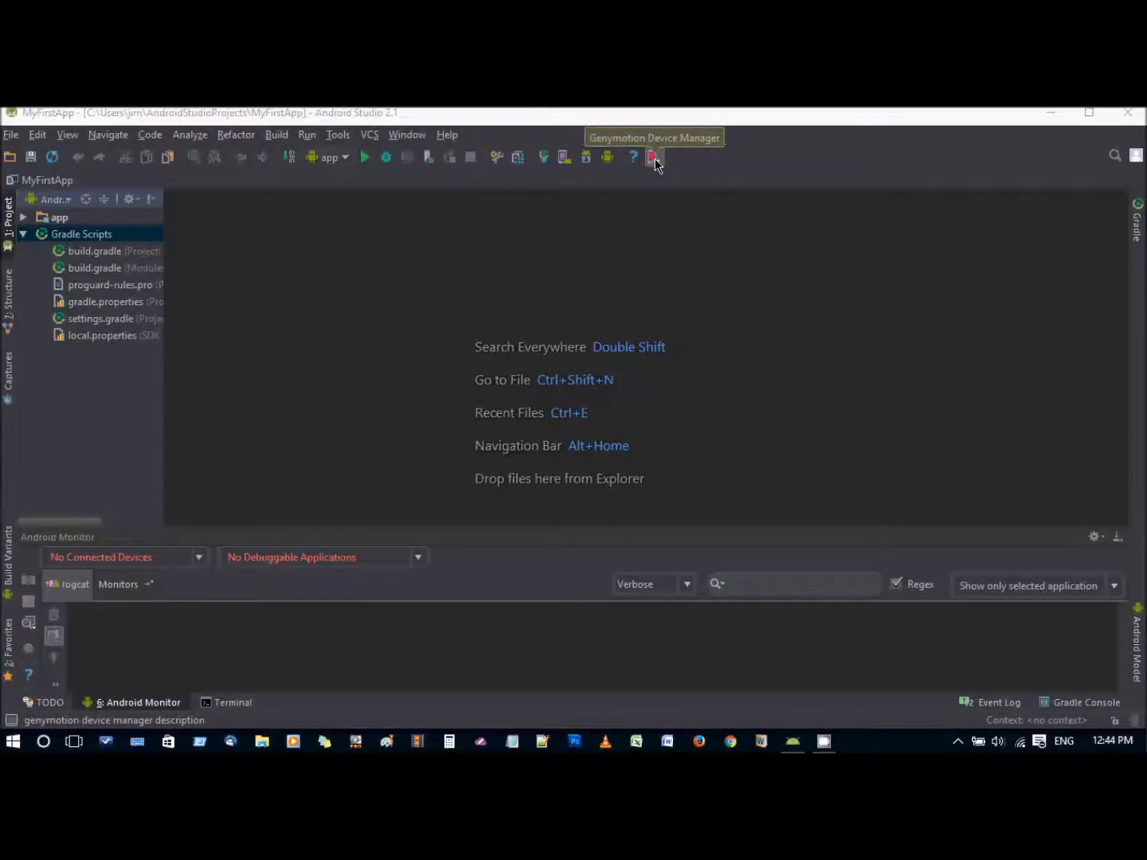
Find the Genymotion plugin in the plugin settings with "geny", uninstall it and restart Android Studio.
{"action": "left_click", "coordinate": [11, 135]}
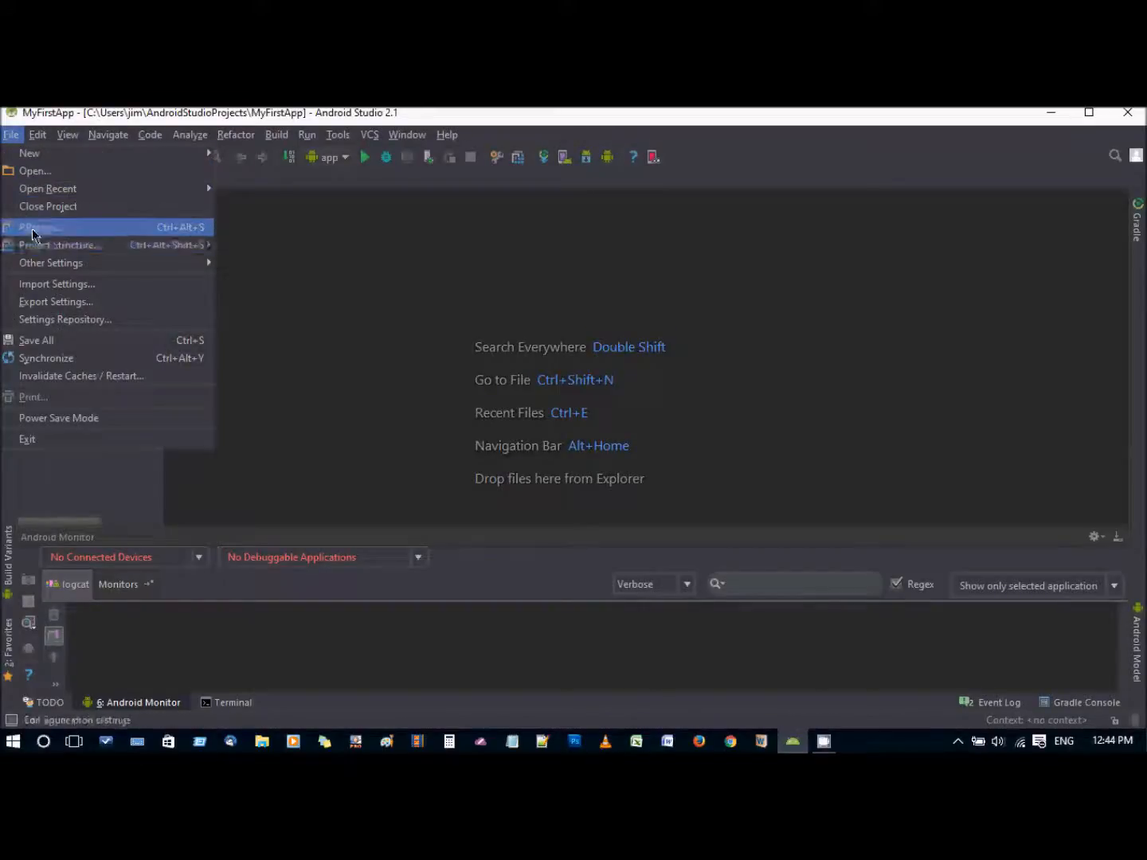
{"action": "left_click", "coordinate": [32, 228]}
{"action": "left_click", "coordinate": [187, 223]}
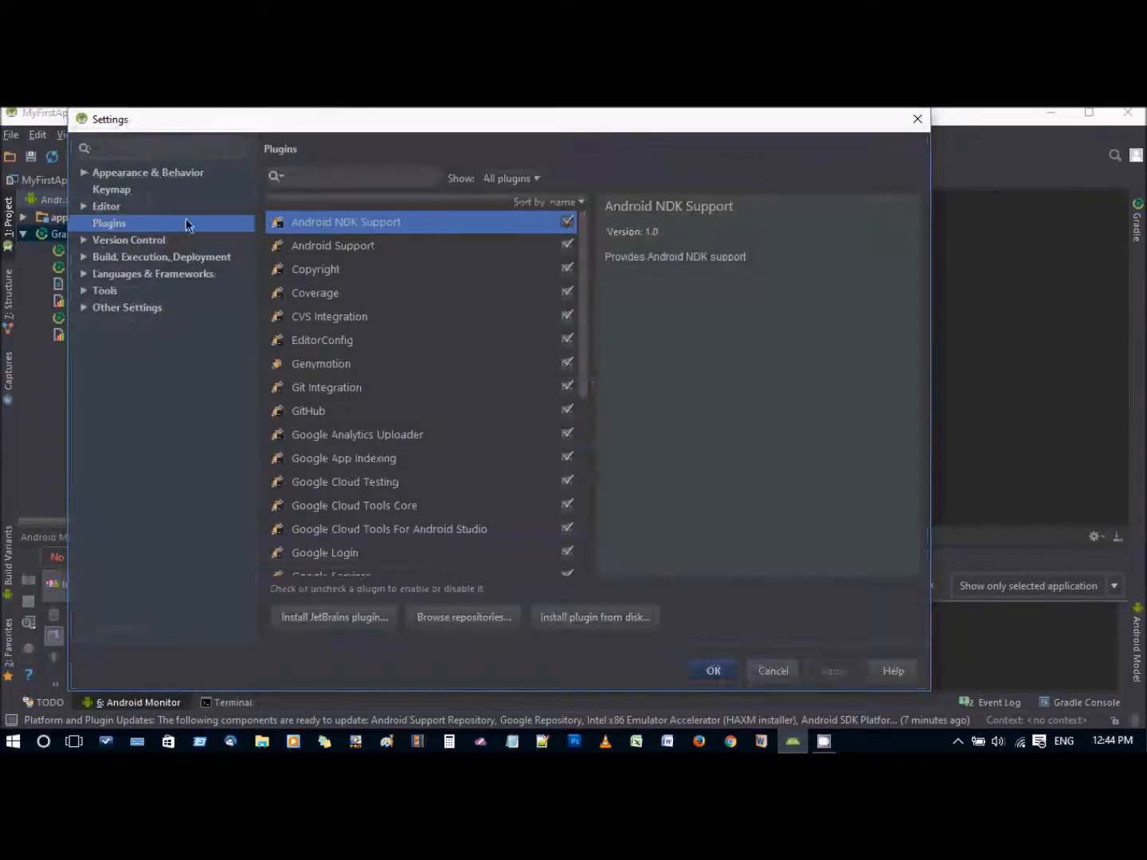
{"action": "left_click", "coordinate": [343, 183]}
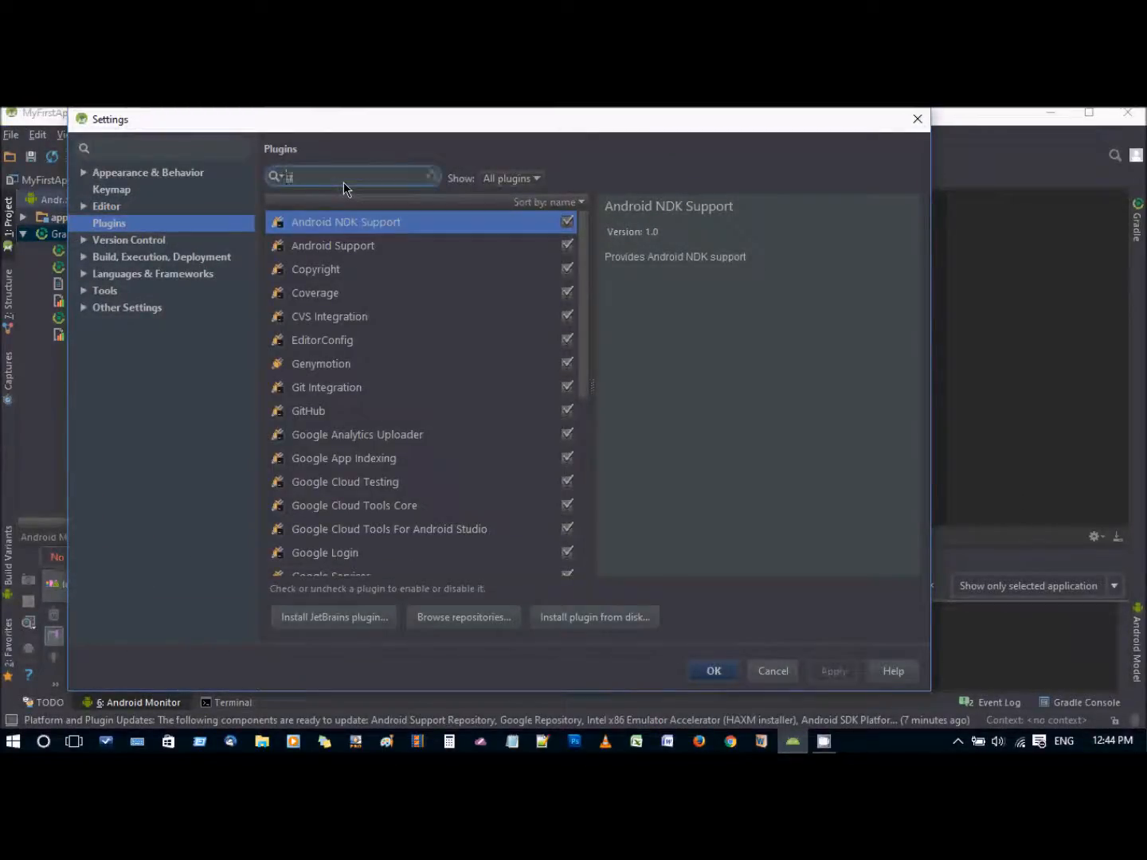
{"action": "type", "text": "geny"}
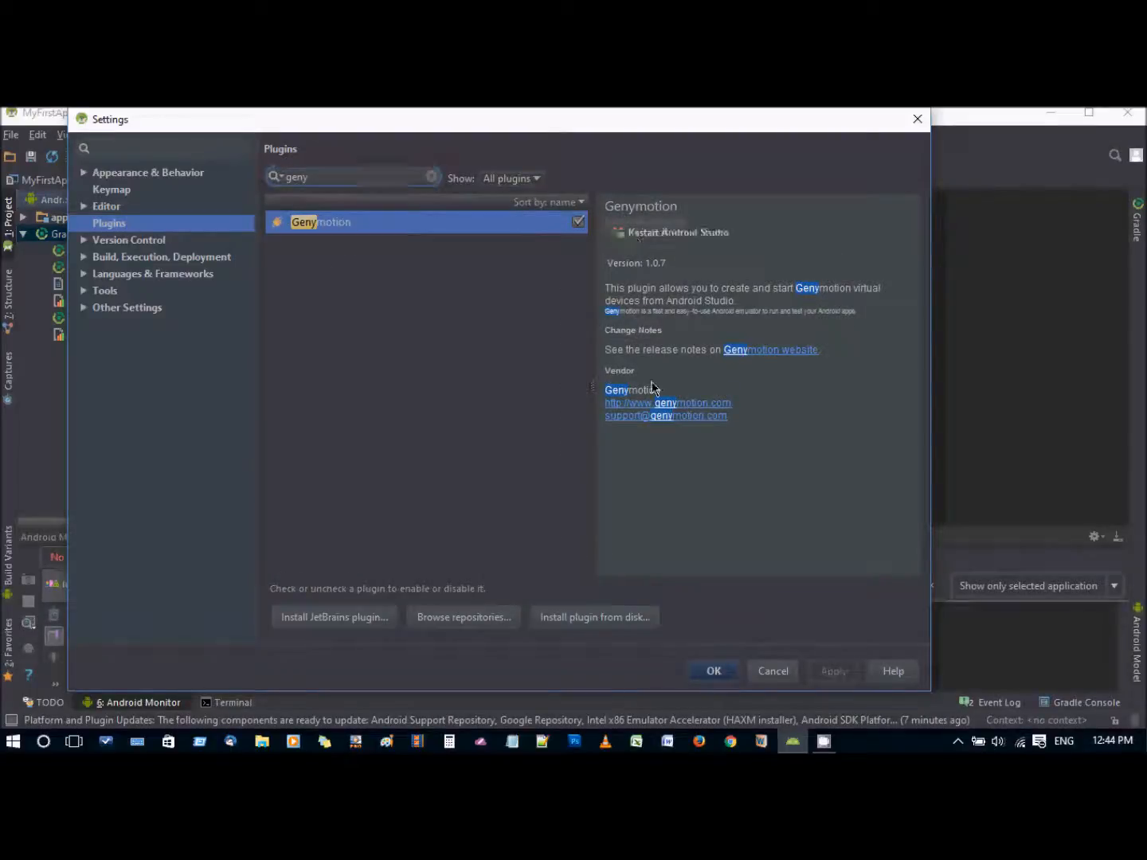
{"action": "left_click", "coordinate": [653, 238]}
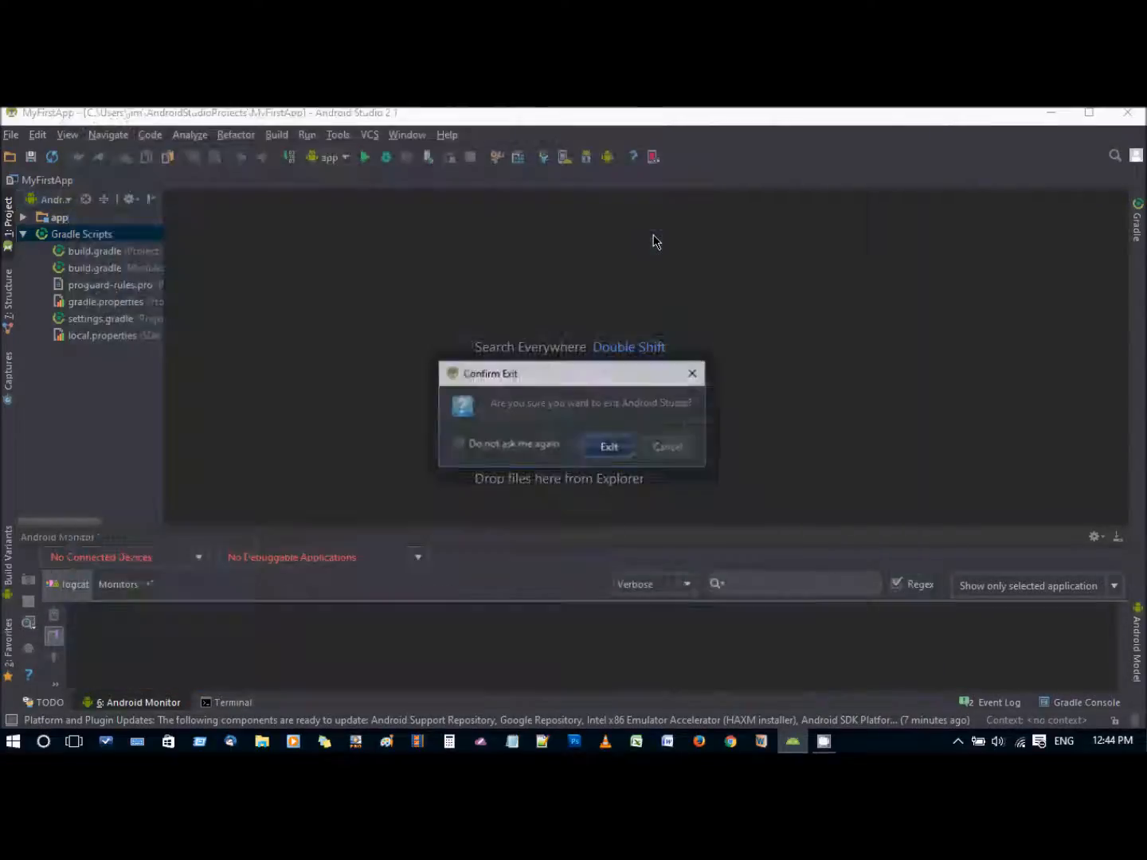
{"action": "left_click", "coordinate": [625, 451]}
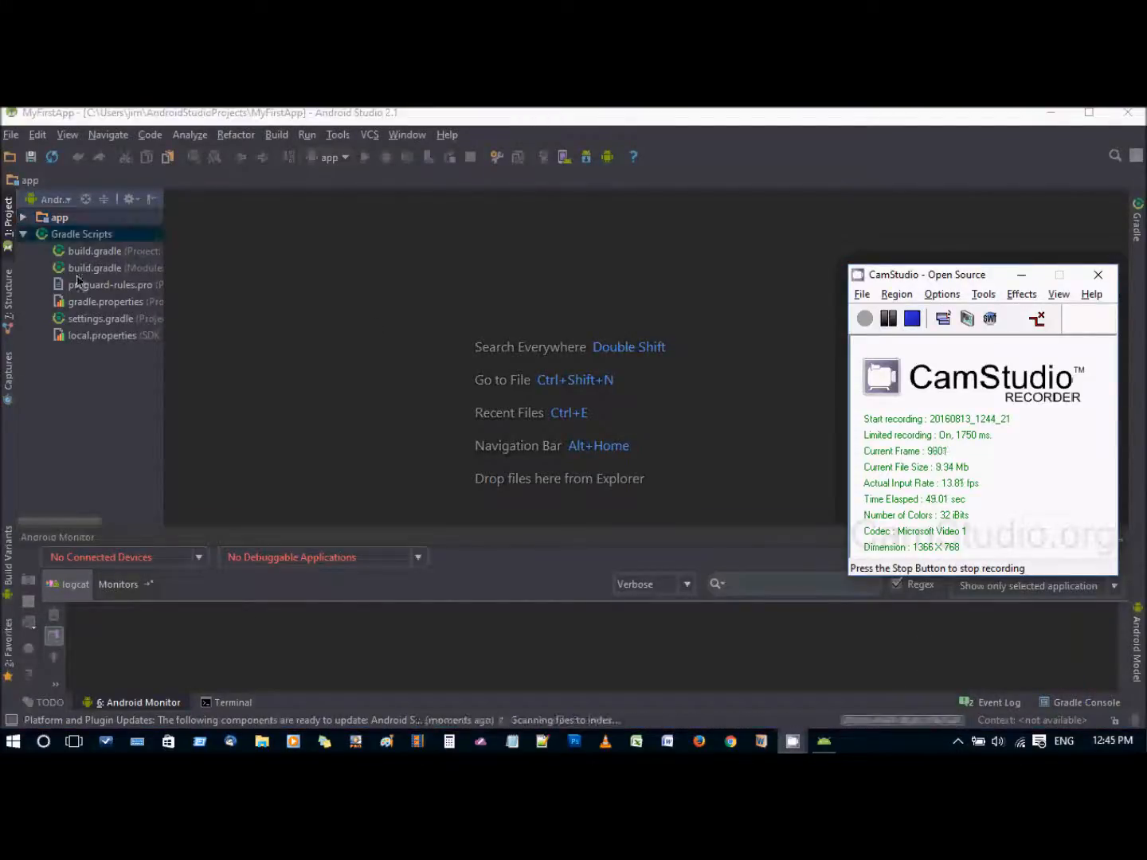
Open the plugin settings and search the installed plugins for "geny".
{"action": "left_click", "coordinate": [12, 135]}
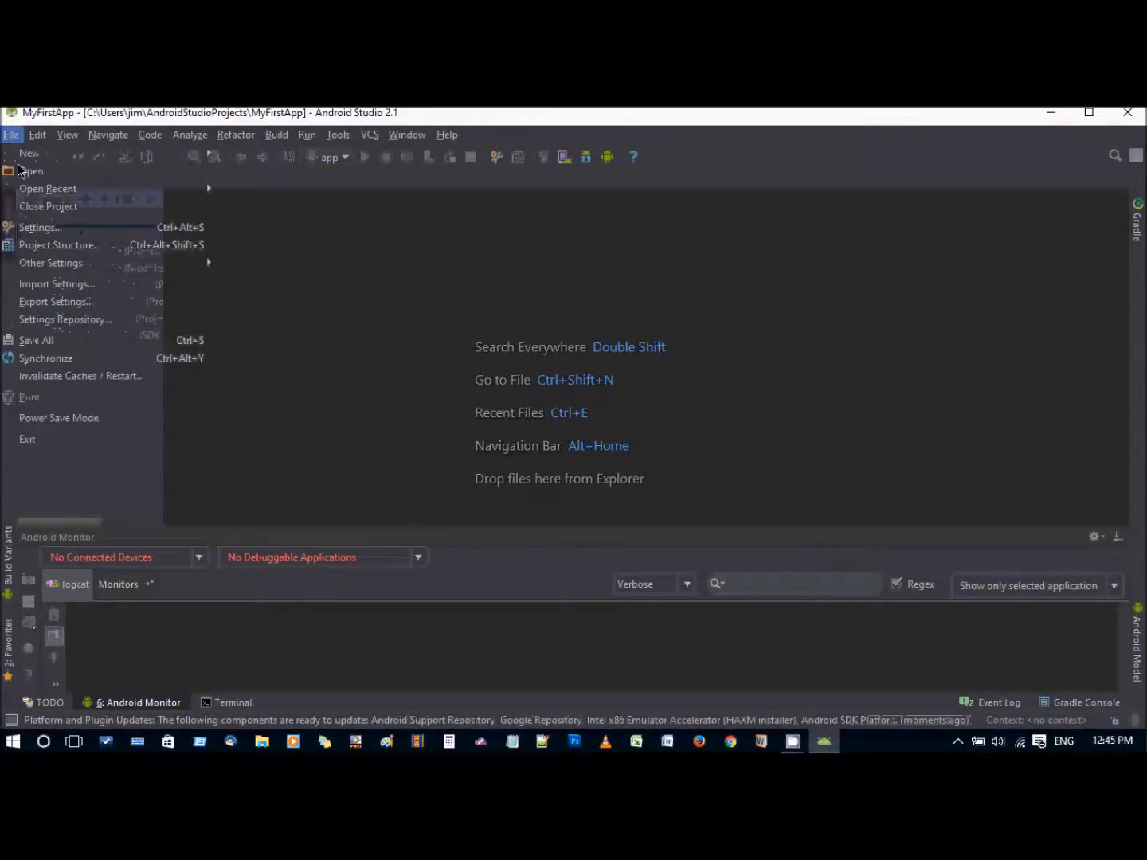
{"action": "left_click", "coordinate": [30, 228]}
{"action": "left_click", "coordinate": [115, 224]}
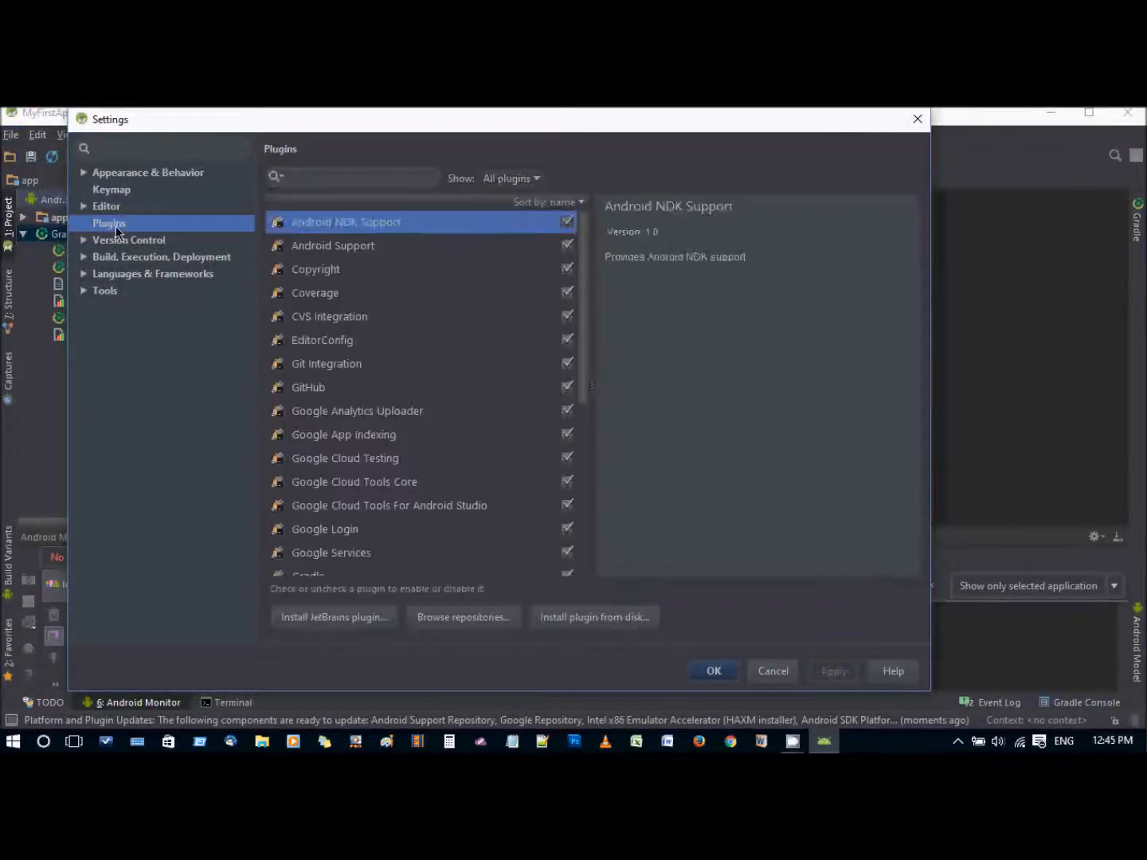
{"action": "left_click", "coordinate": [356, 182]}
{"action": "type", "text": "geny"}
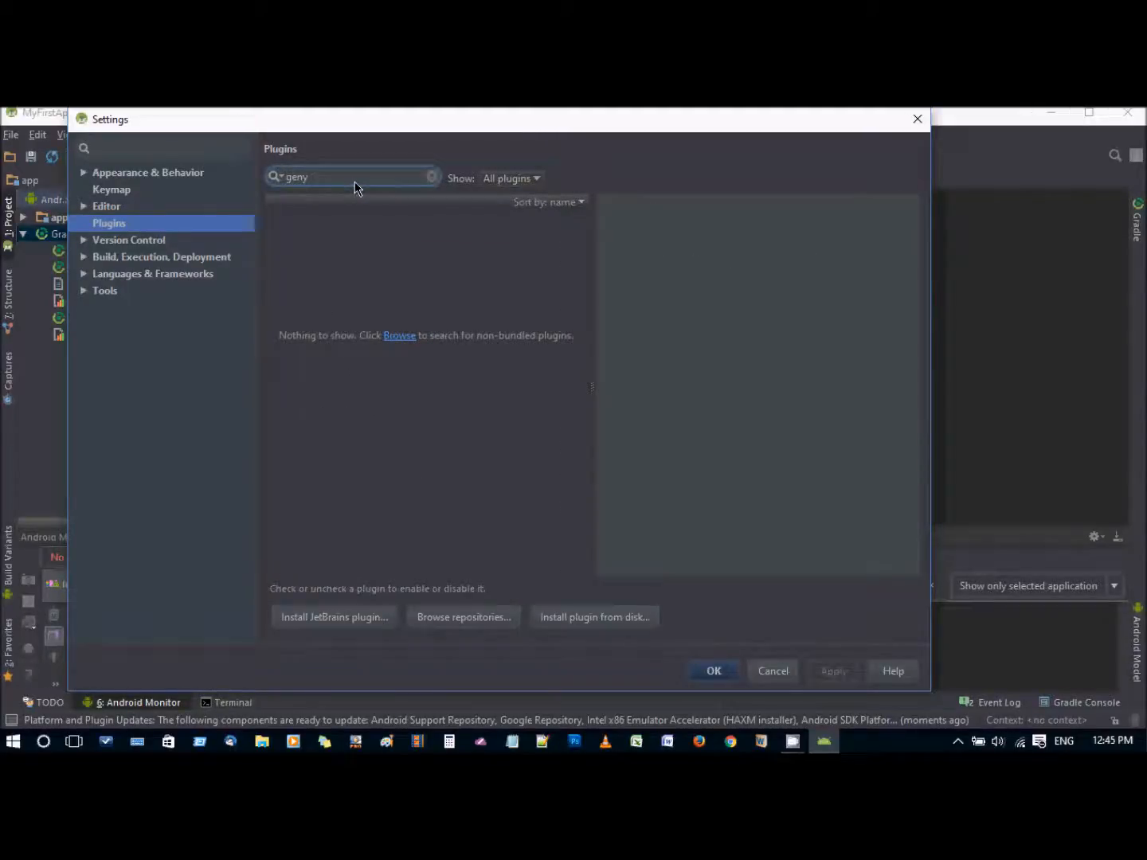
Browse the plugin repositories for "geny" and install the Genymotion plugin.
{"action": "left_click", "coordinate": [464, 618]}
{"action": "left_click", "coordinate": [271, 155]}
{"action": "left_click", "coordinate": [269, 199]}
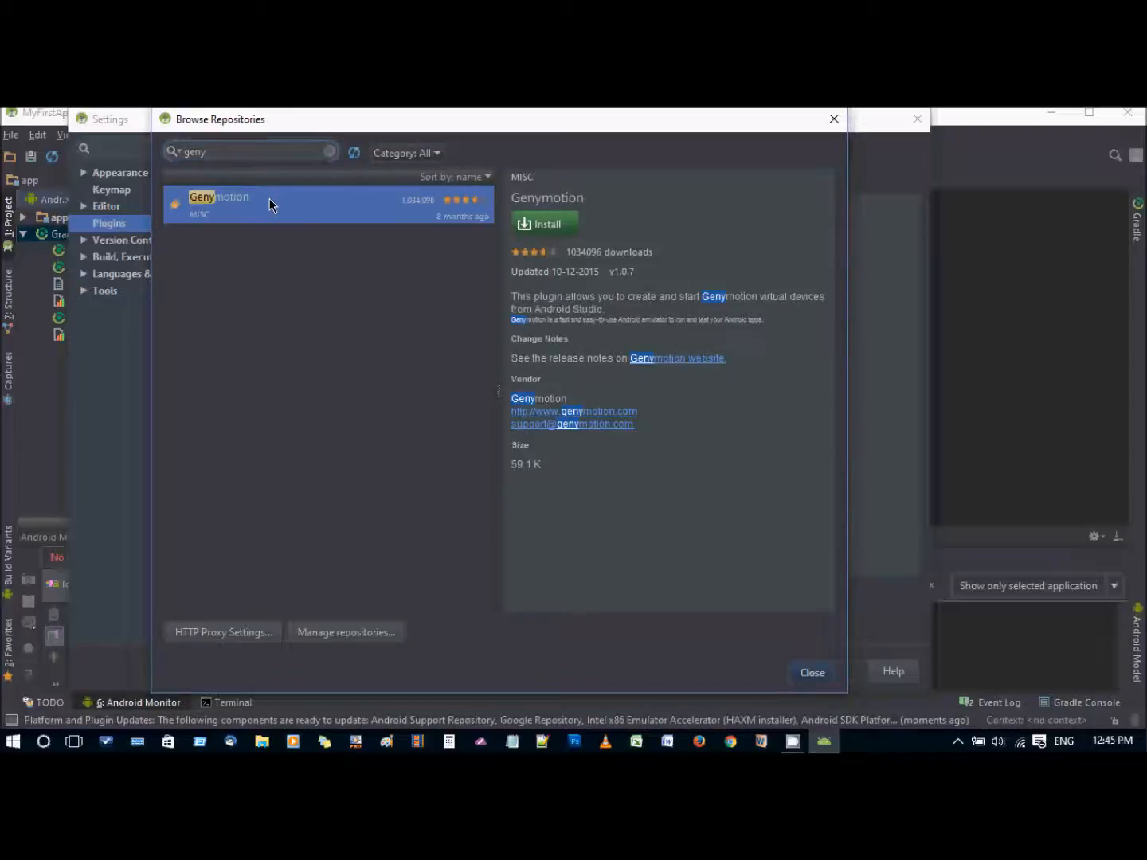
{"action": "left_click", "coordinate": [544, 227]}
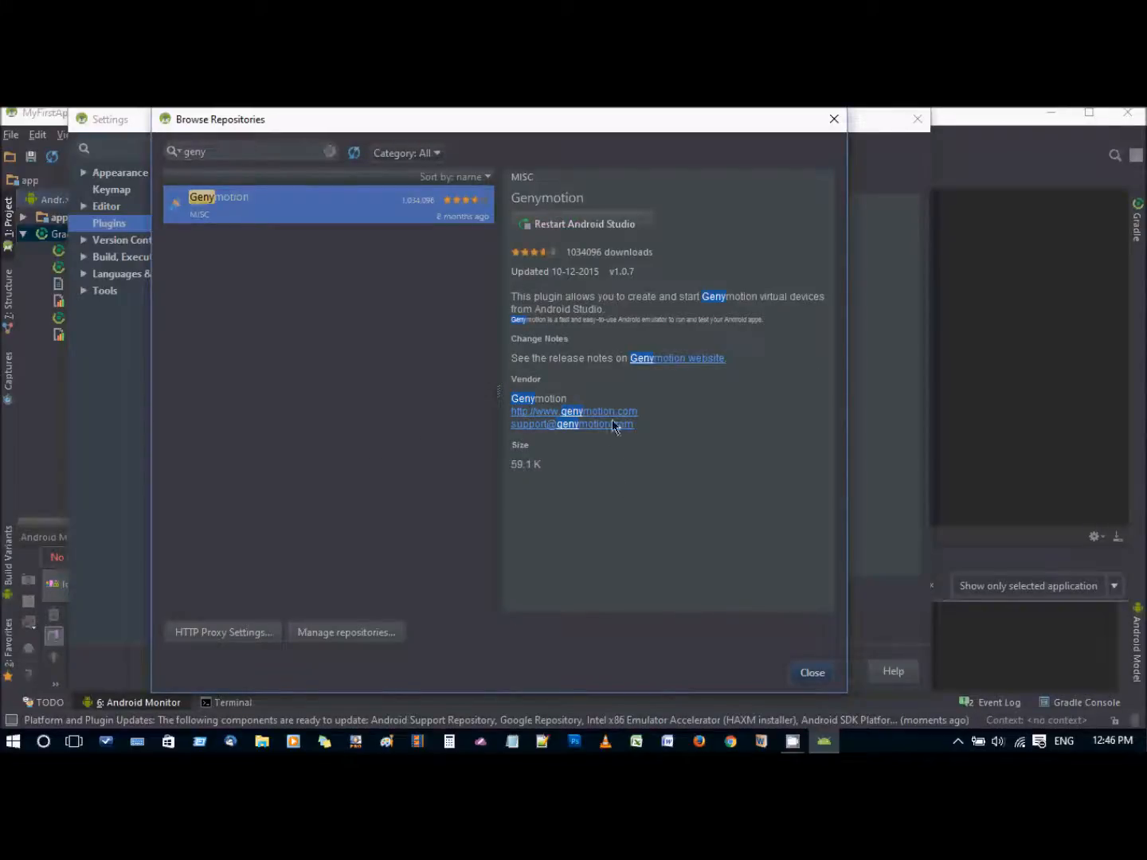
Restart Android Studio to activate the Genymotion plugin and dismiss the Tip of the Day.
{"action": "left_click", "coordinate": [567, 229]}
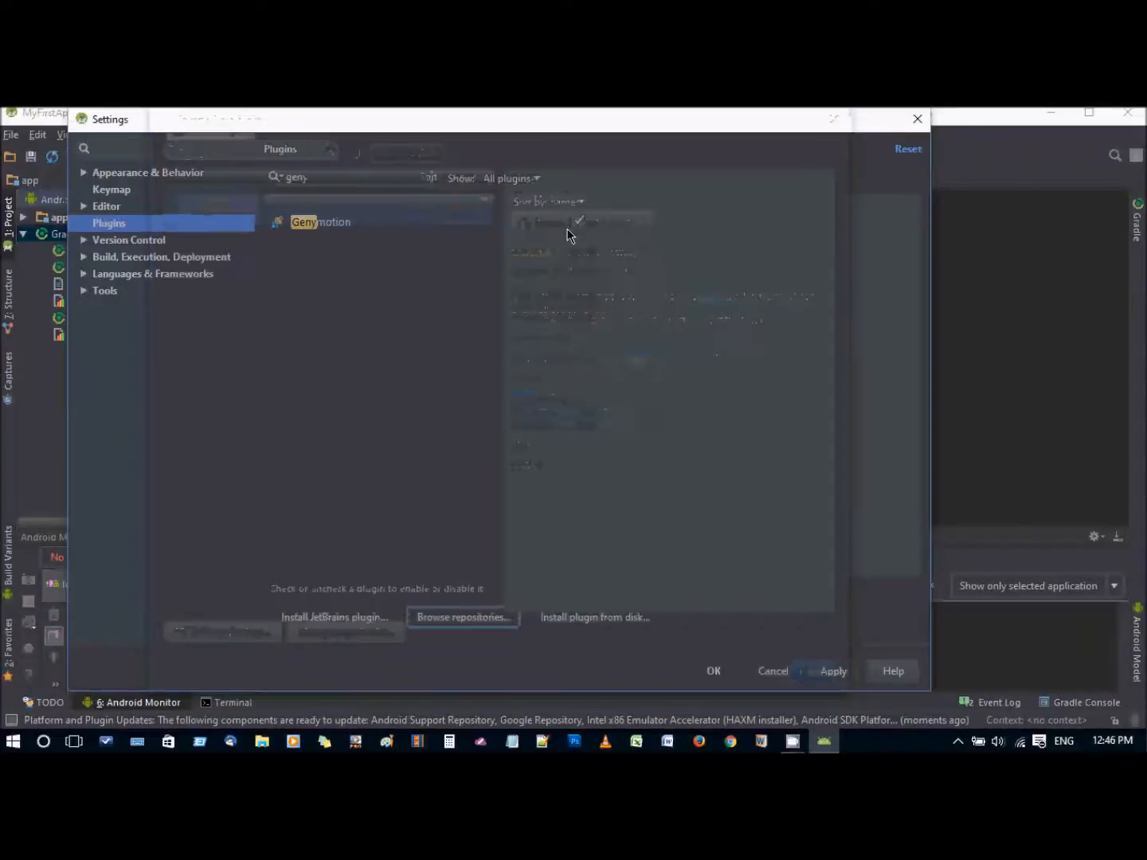
{"action": "left_click", "coordinate": [713, 671]}
{"action": "left_click", "coordinate": [550, 450]}
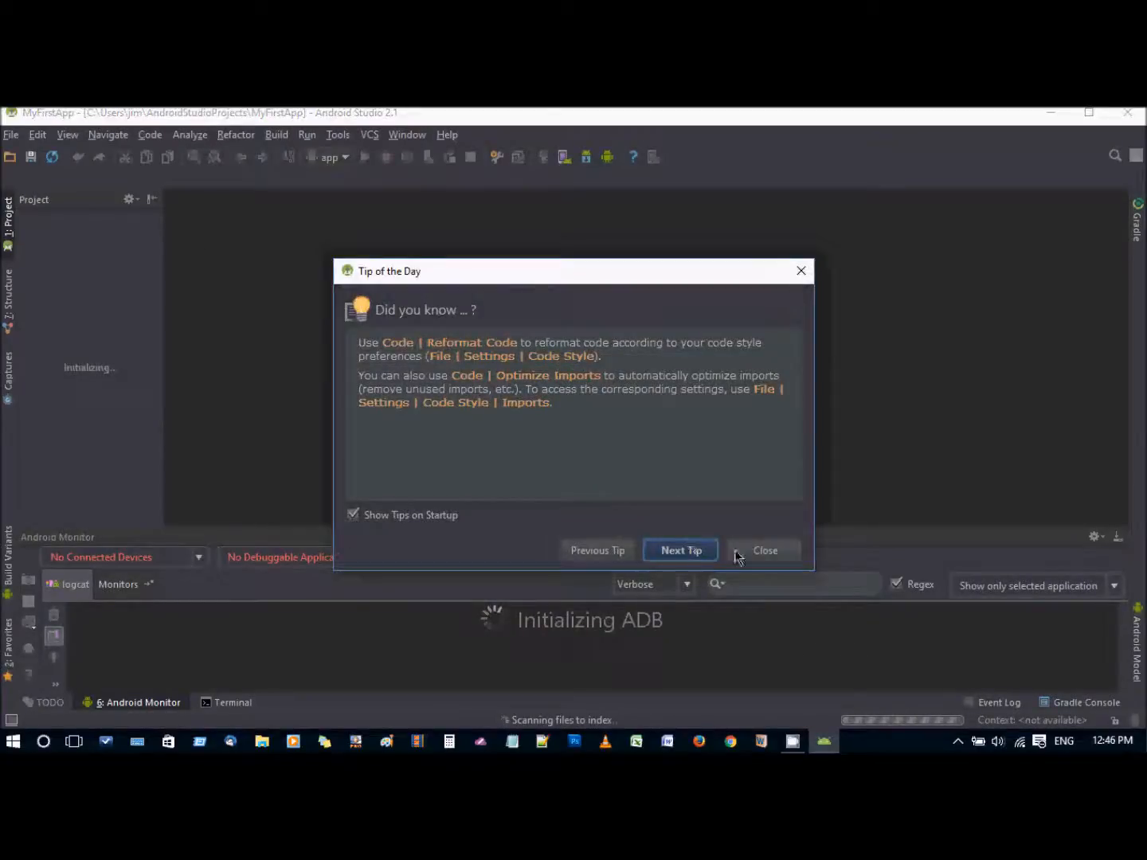
{"action": "left_click", "coordinate": [745, 550]}
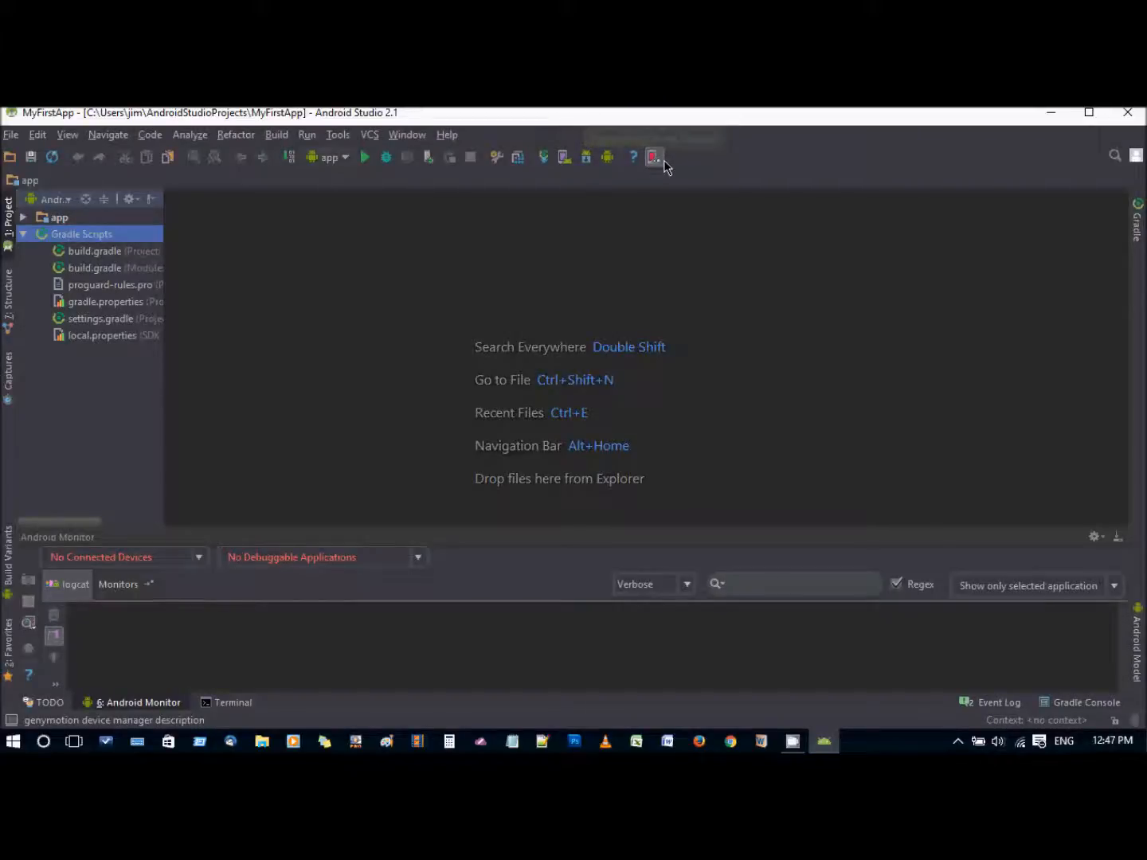
Open the Genymotion Device Manager and refresh its list of virtual devices.
{"action": "left_click", "coordinate": [654, 158]}
{"action": "left_click_drag", "start_coordinate": [614, 215], "coordinate": [512, 174]}
{"action": "left_click", "coordinate": [669, 414]}
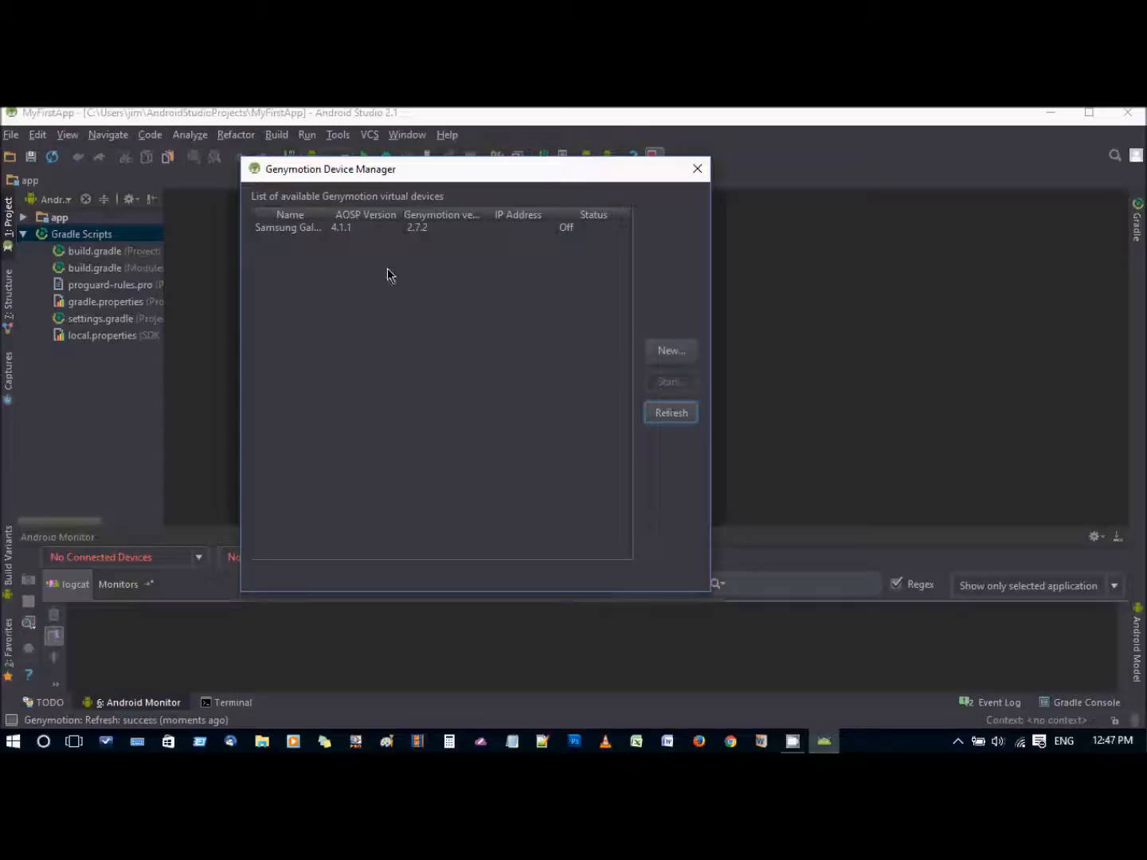
Select the Samsung Galaxy device, widen the Name column to read its name, and reposition the Device Manager window.
{"action": "left_click", "coordinate": [297, 229]}
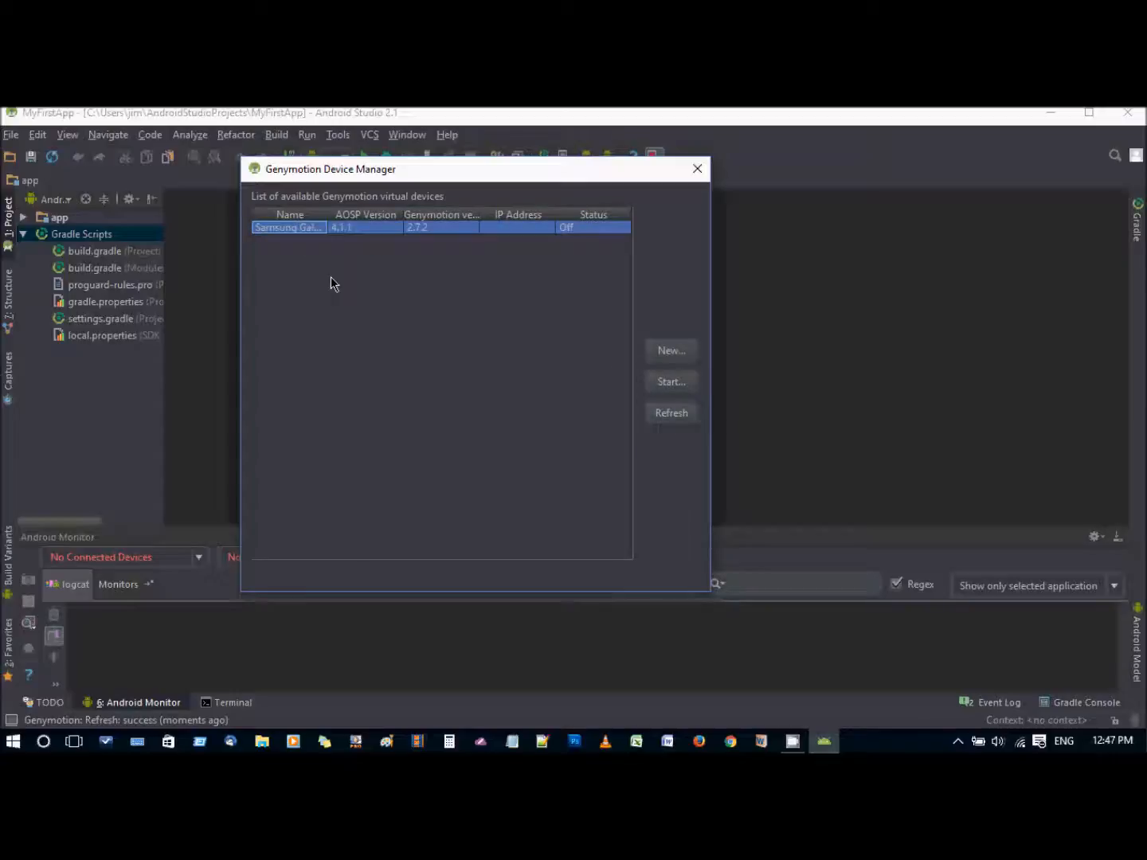
{"action": "left_click_drag", "start_coordinate": [329, 214], "coordinate": [377, 225]}
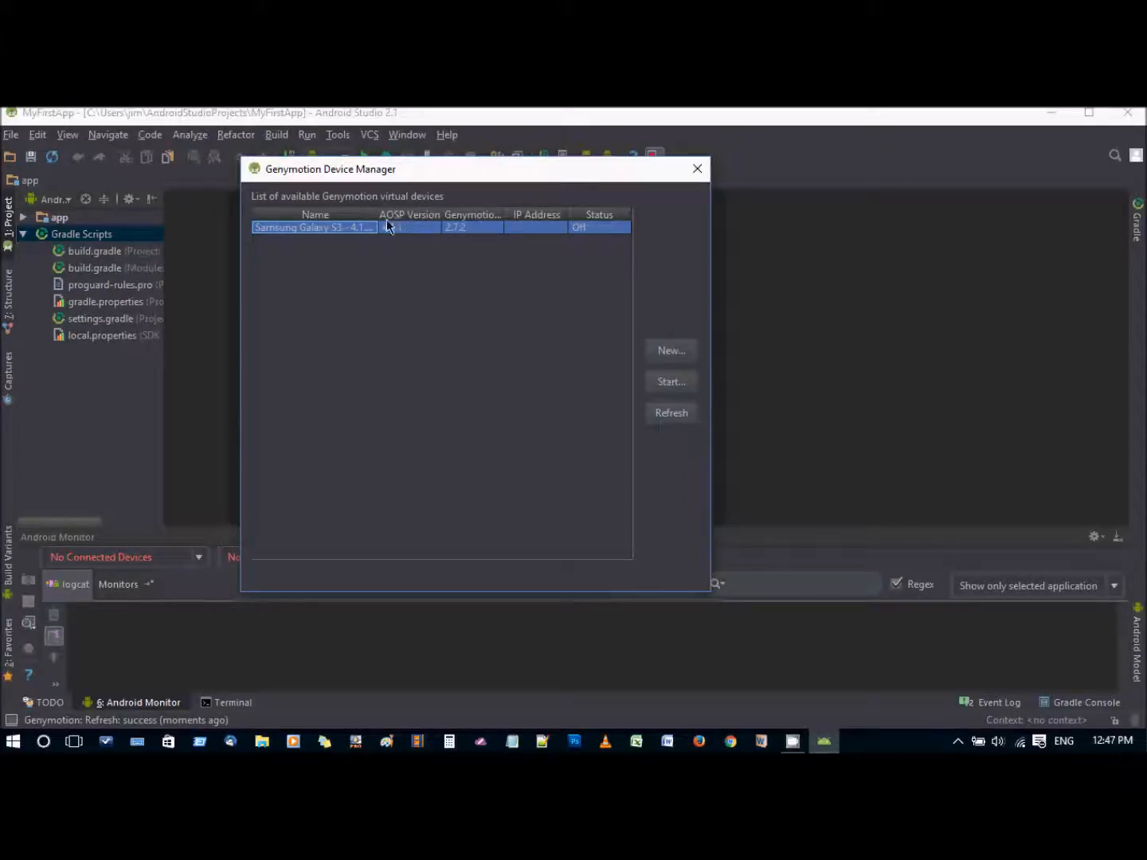
{"action": "left_click_drag", "start_coordinate": [388, 179], "coordinate": [674, 211]}
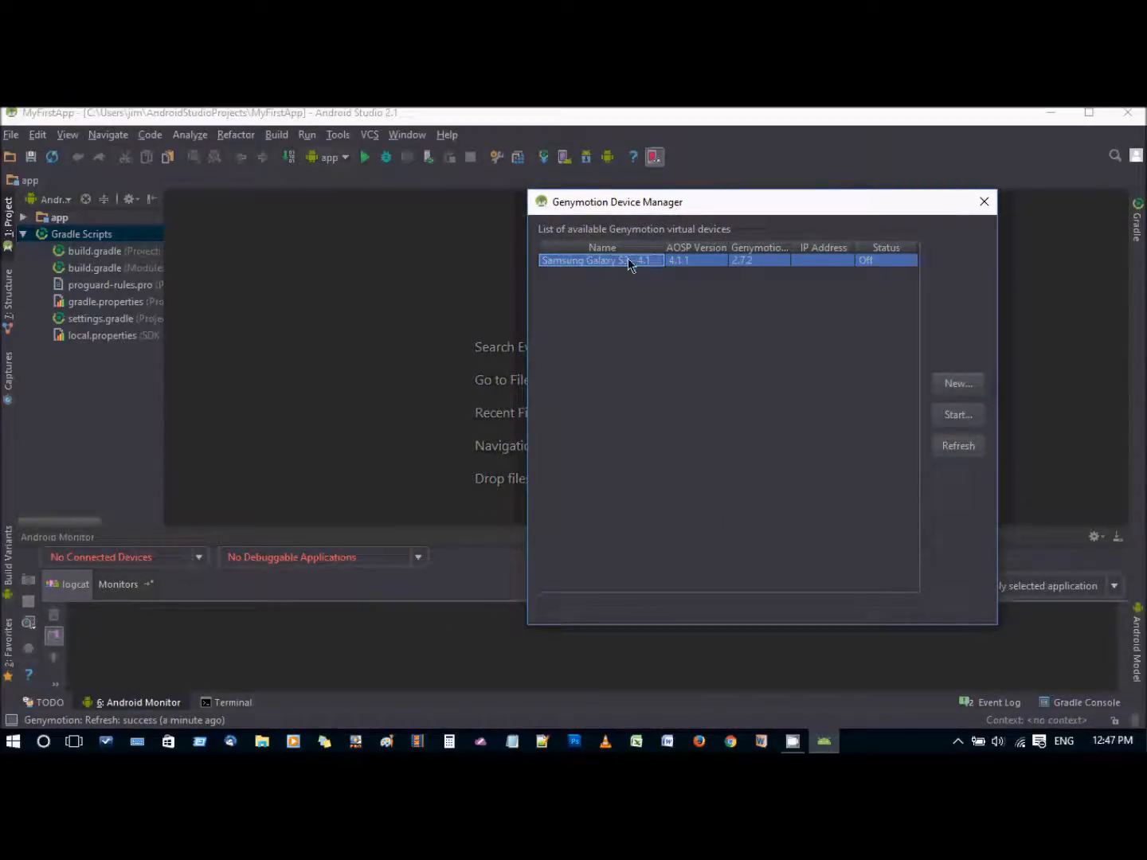
{"action": "left_click_drag", "start_coordinate": [641, 213], "coordinate": [555, 208]}
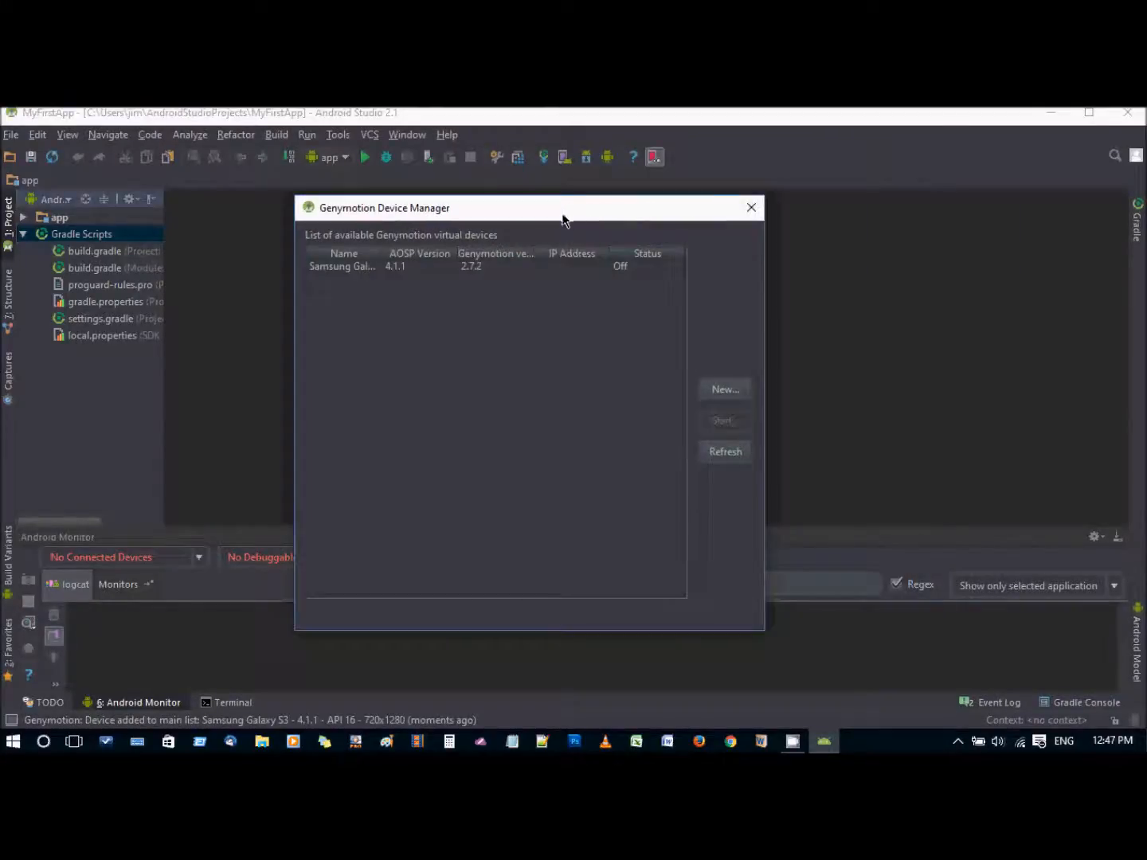
{"action": "left_click_drag", "start_coordinate": [563, 218], "coordinate": [589, 218]}
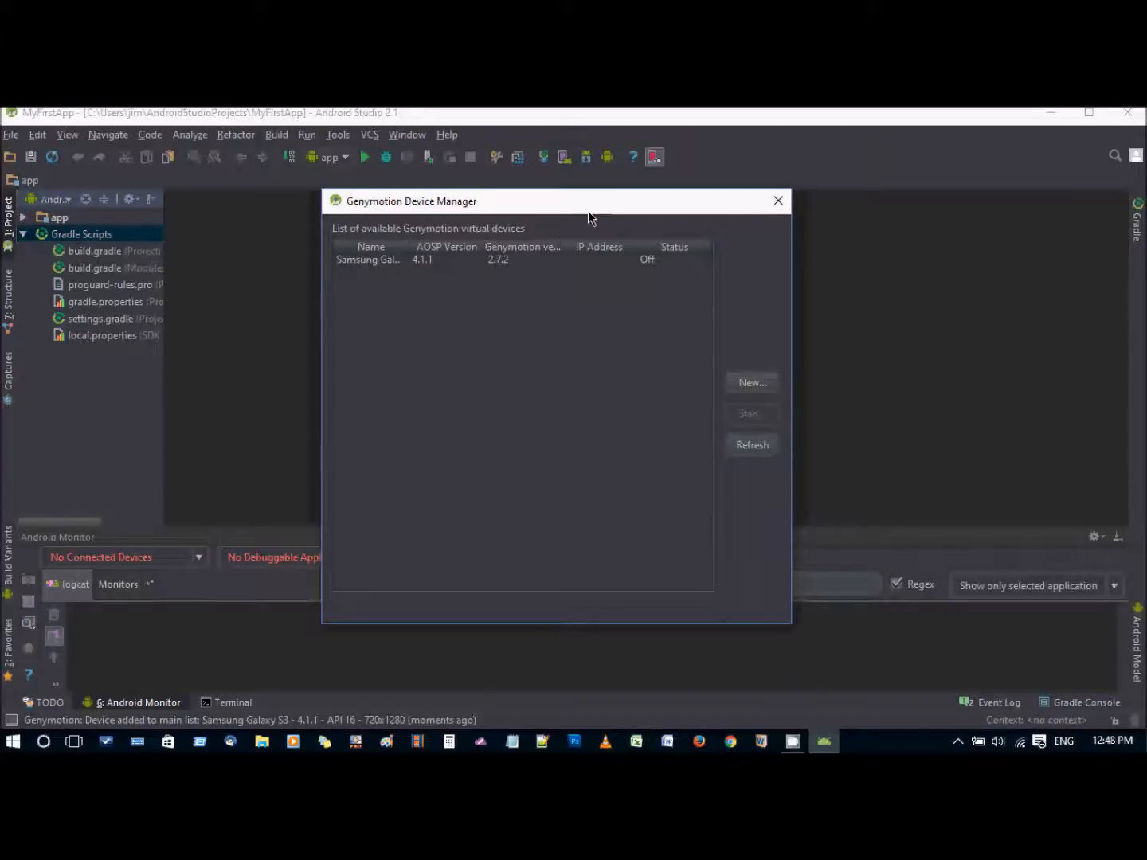
Search Windows for "geny" and open the Genymotion installation folder by following its shortcut's file location.
{"action": "key", "text": "super"}
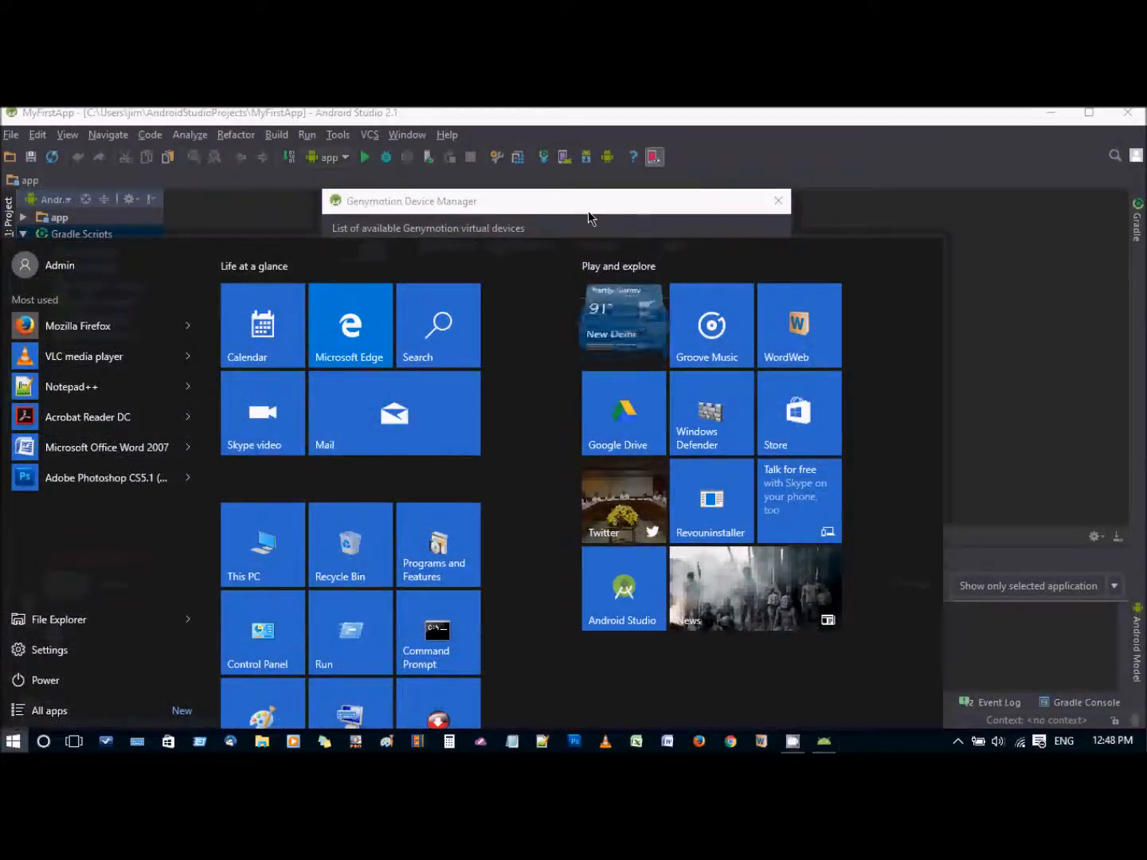
{"action": "type", "text": "ge"}
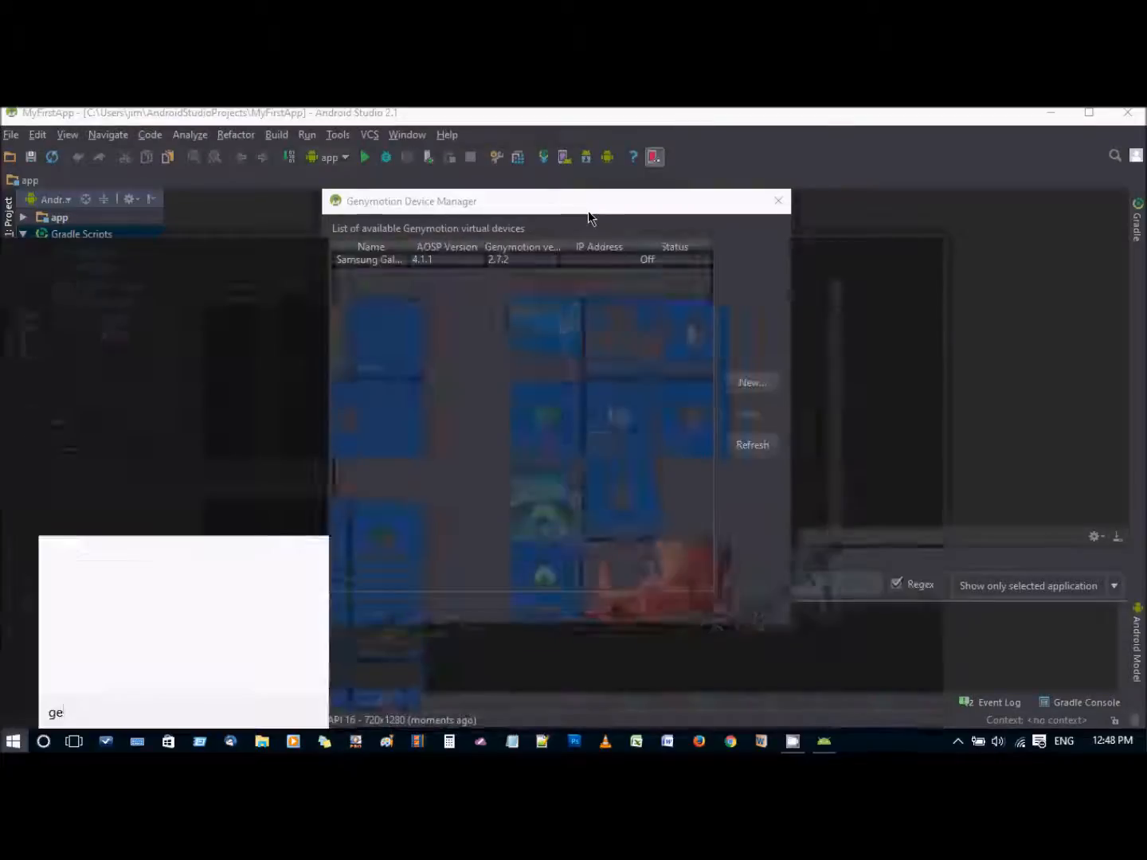
{"action": "type", "text": "ny"}
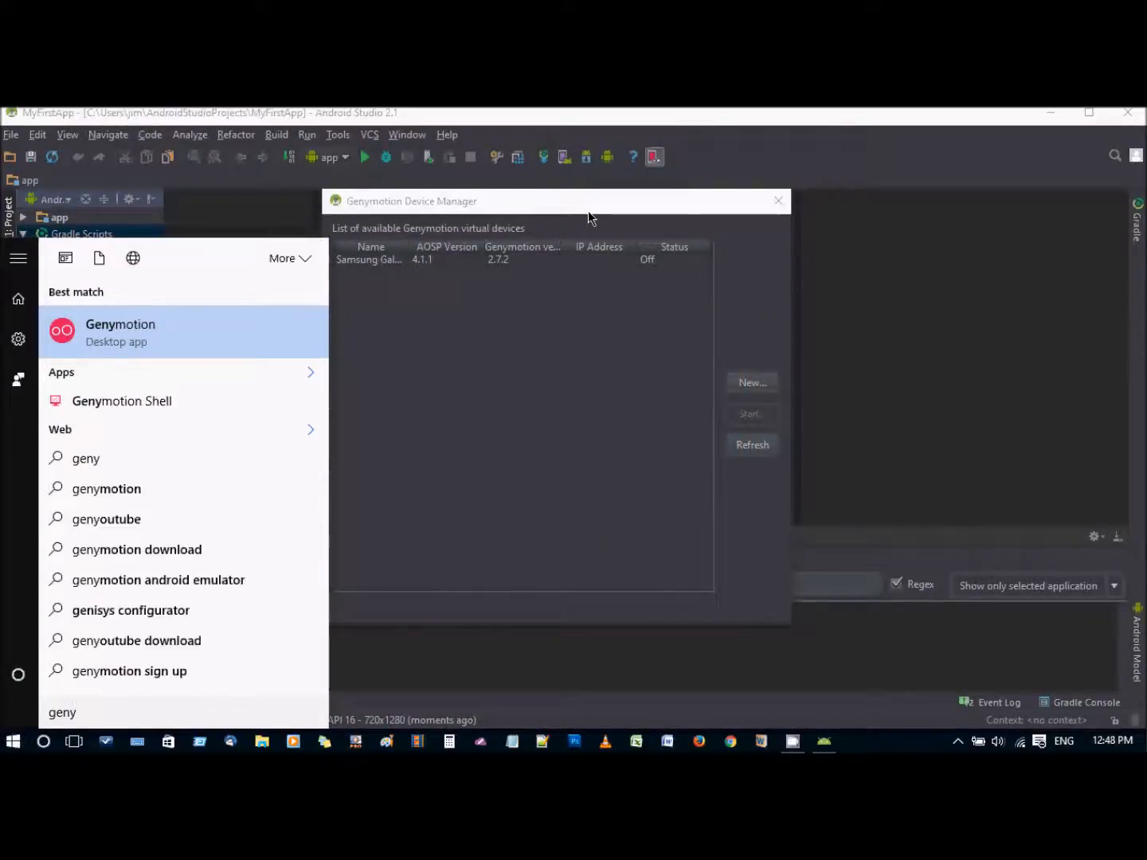
{"action": "right_click", "coordinate": [112, 333]}
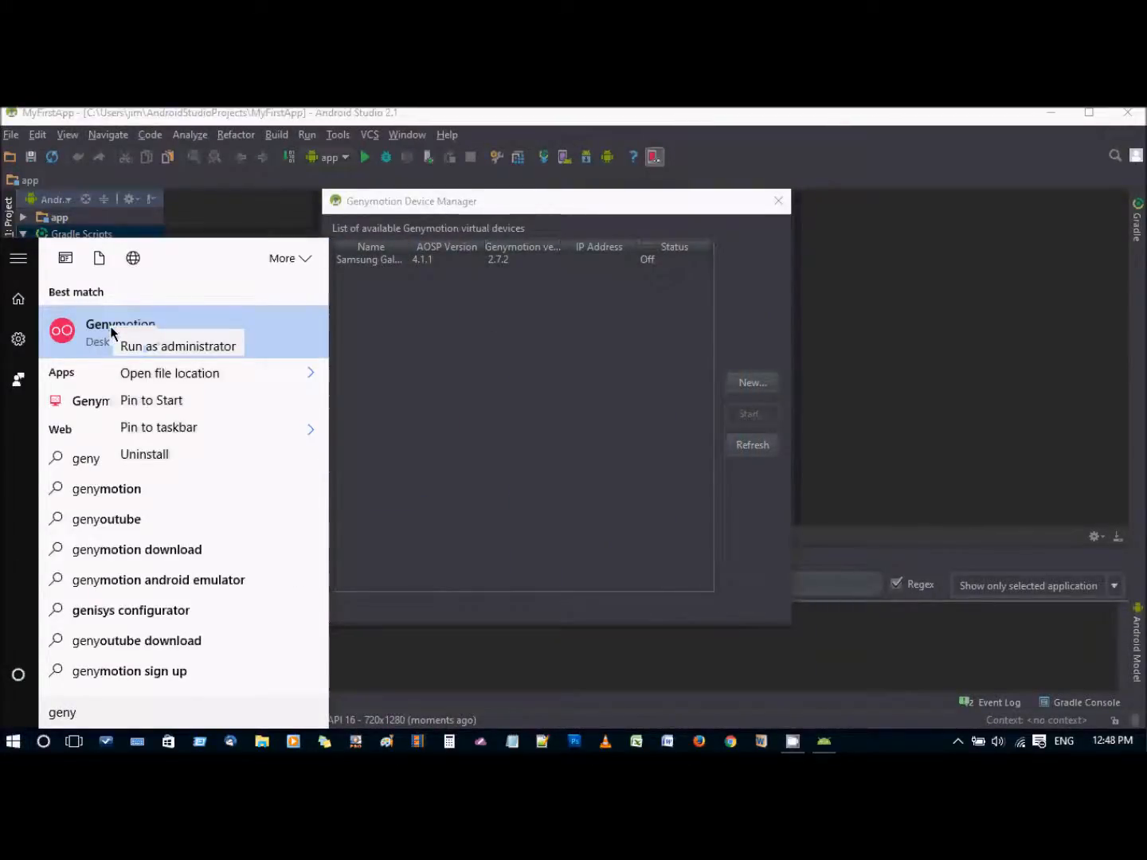
{"action": "left_click", "coordinate": [216, 373]}
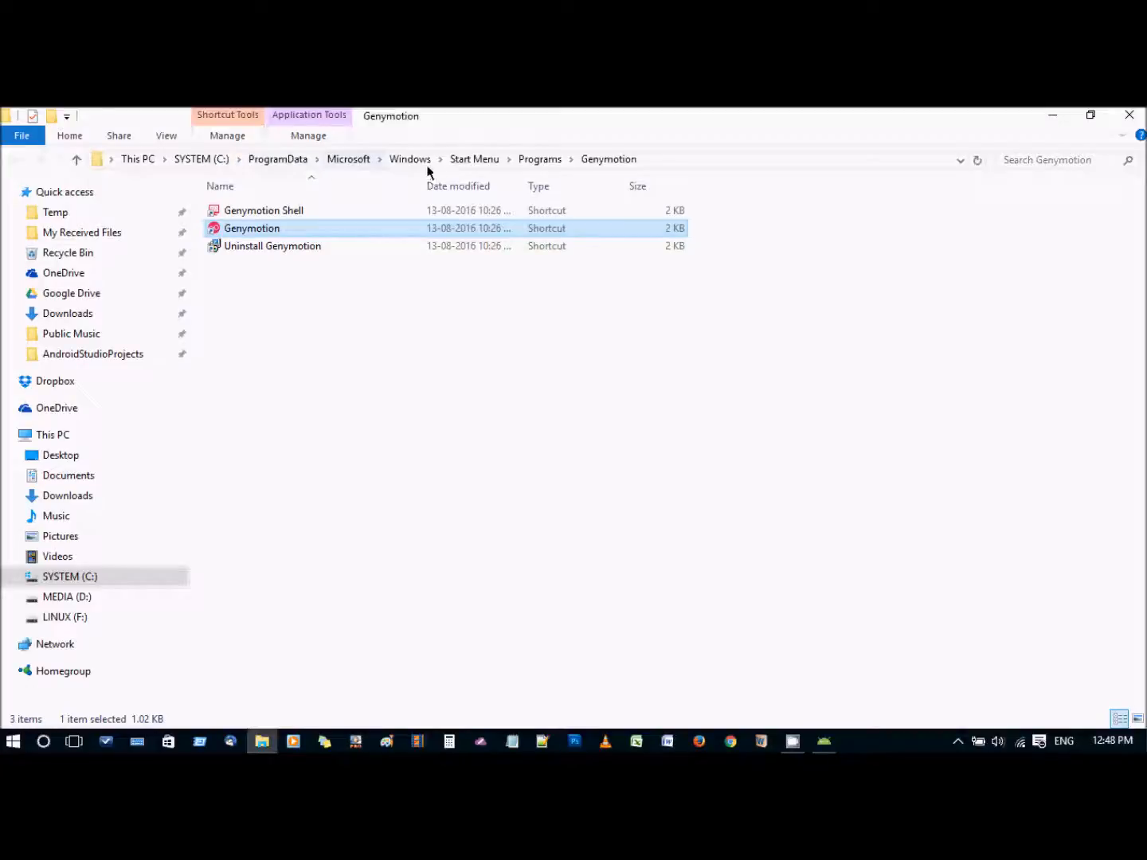
{"action": "right_click", "coordinate": [250, 234]}
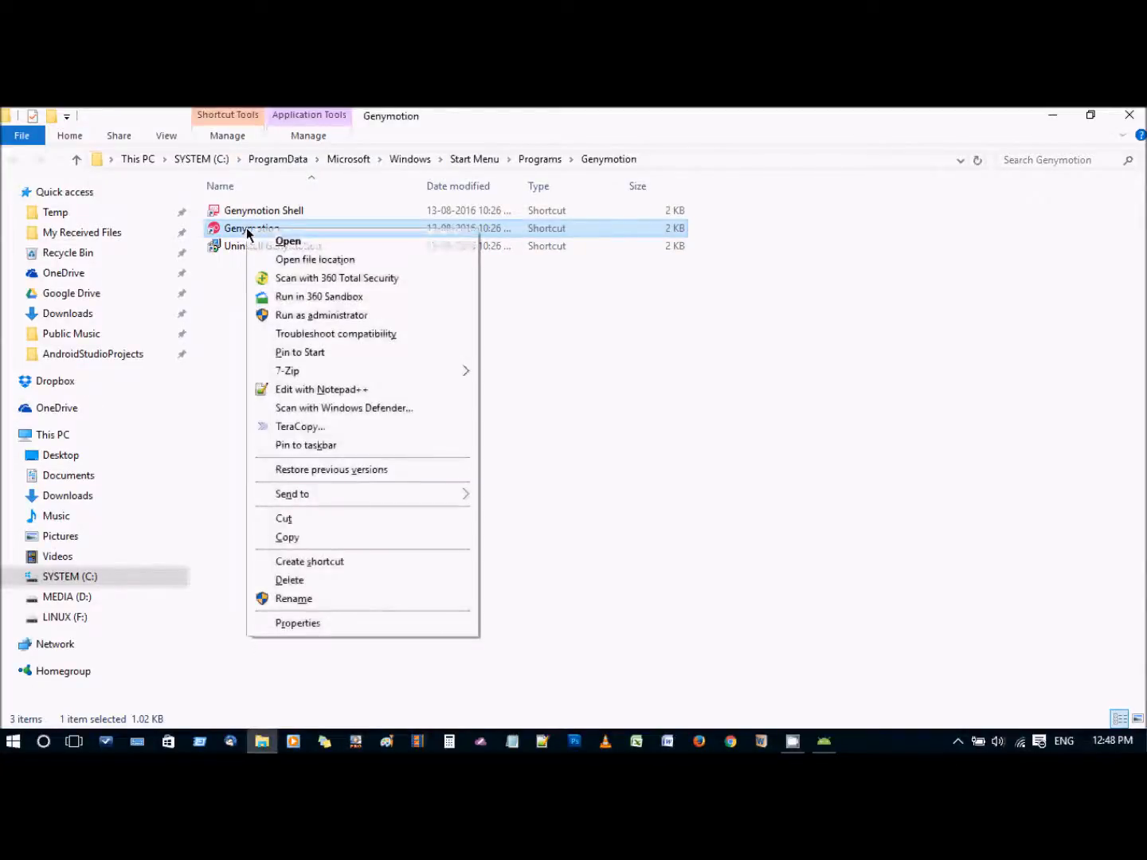
{"action": "left_click", "coordinate": [286, 262]}
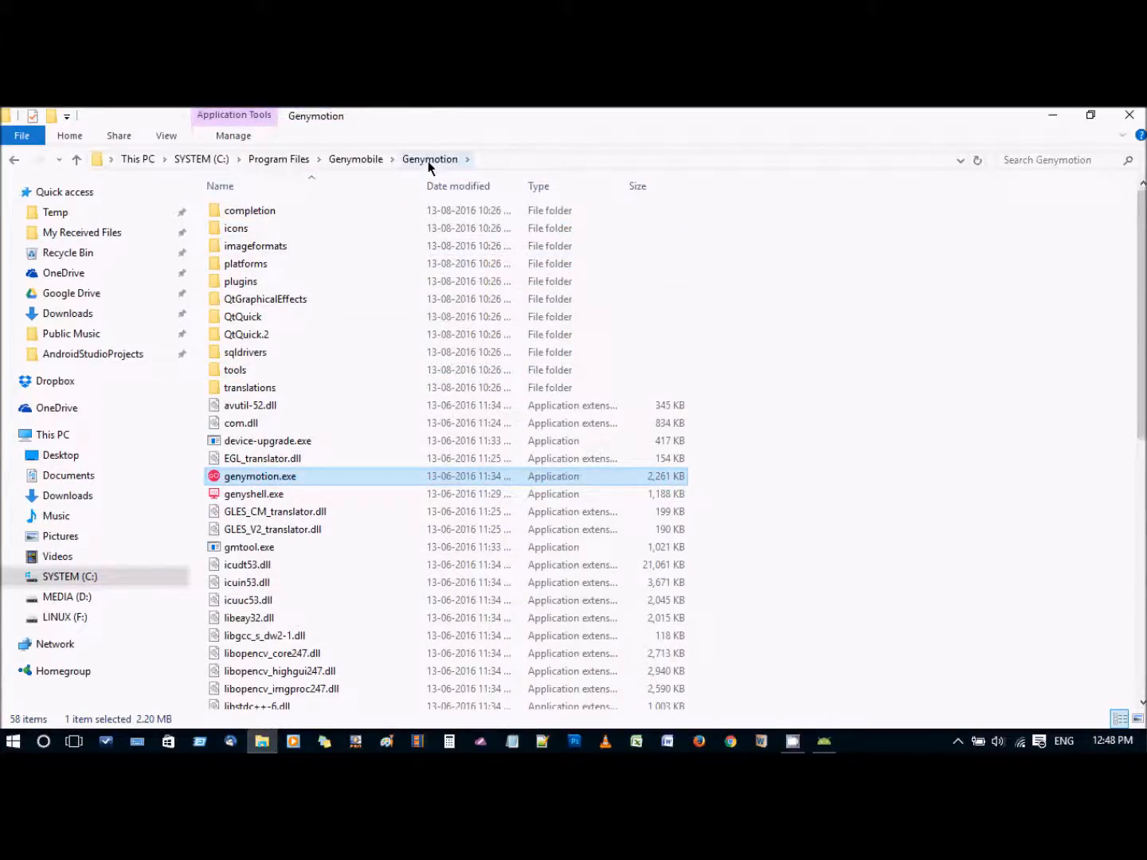
Copy the Genymotion installation folder's address as text and close the folder window.
{"action": "right_click", "coordinate": [501, 162]}
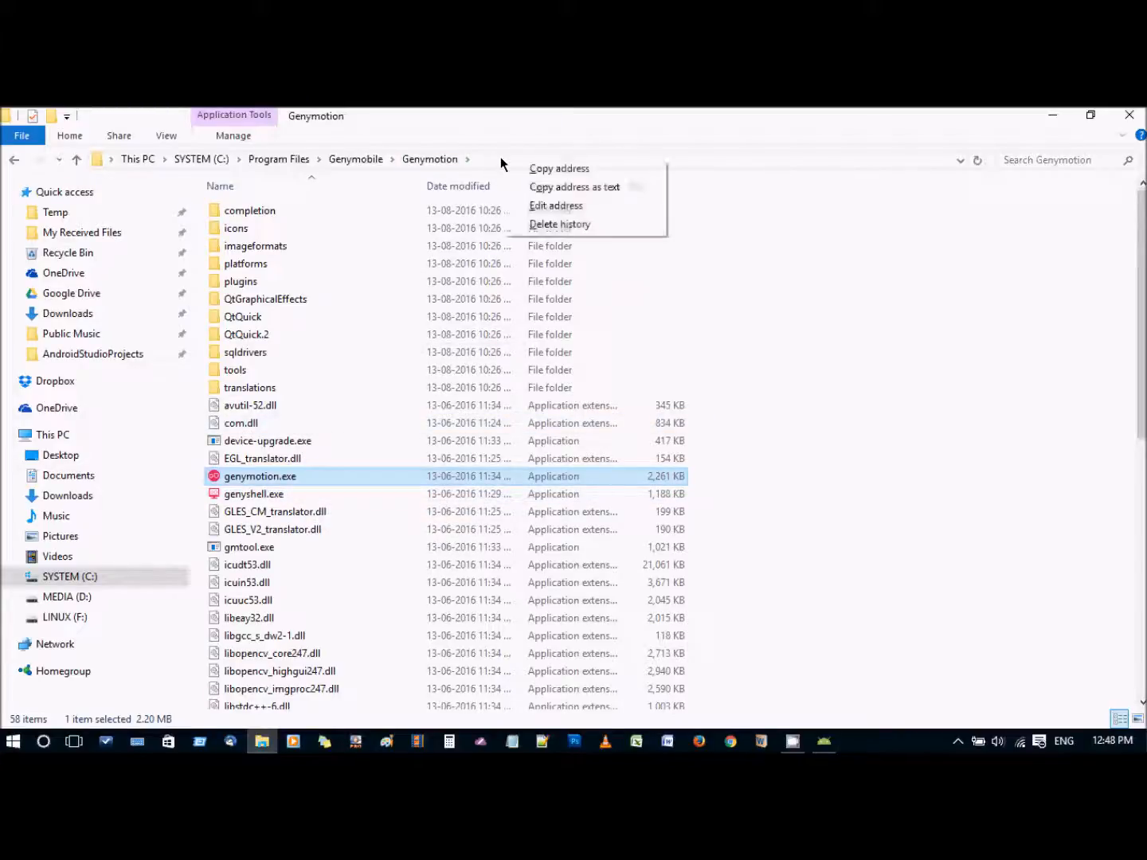
{"action": "left_click", "coordinate": [545, 187]}
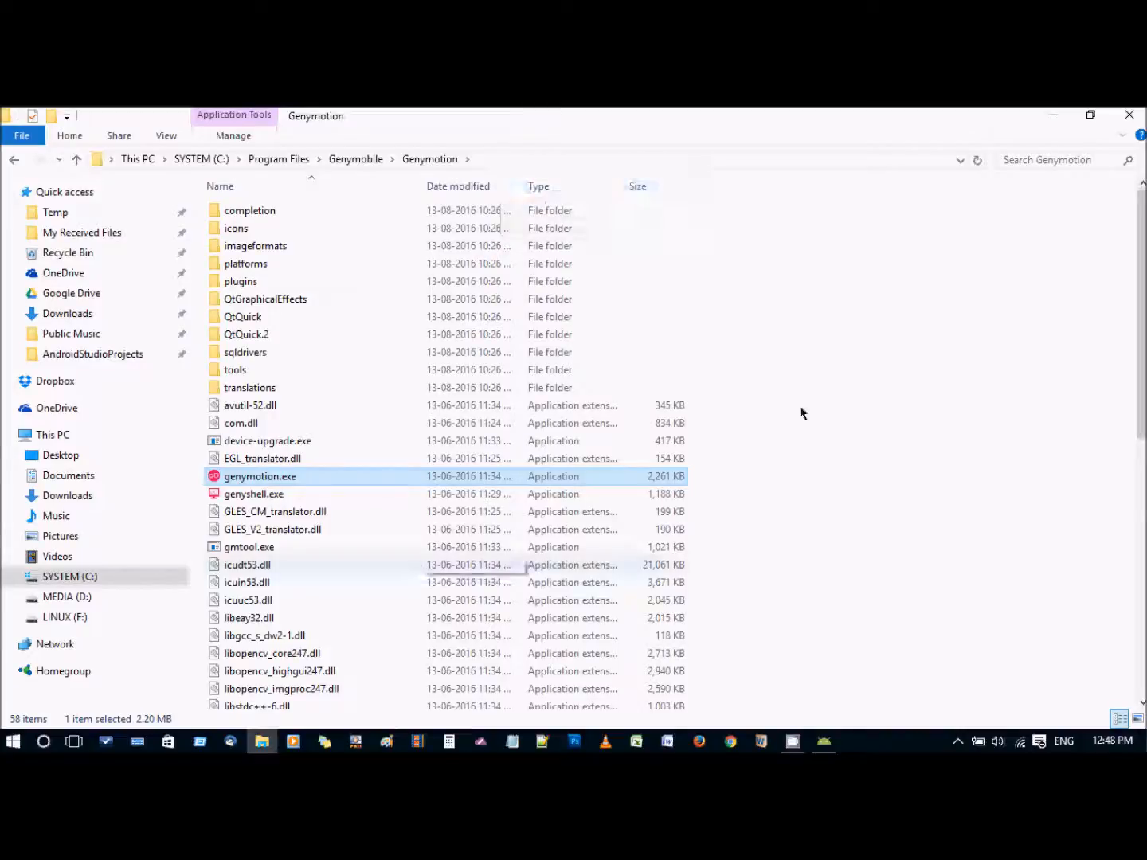
{"action": "left_click", "coordinate": [1129, 115]}
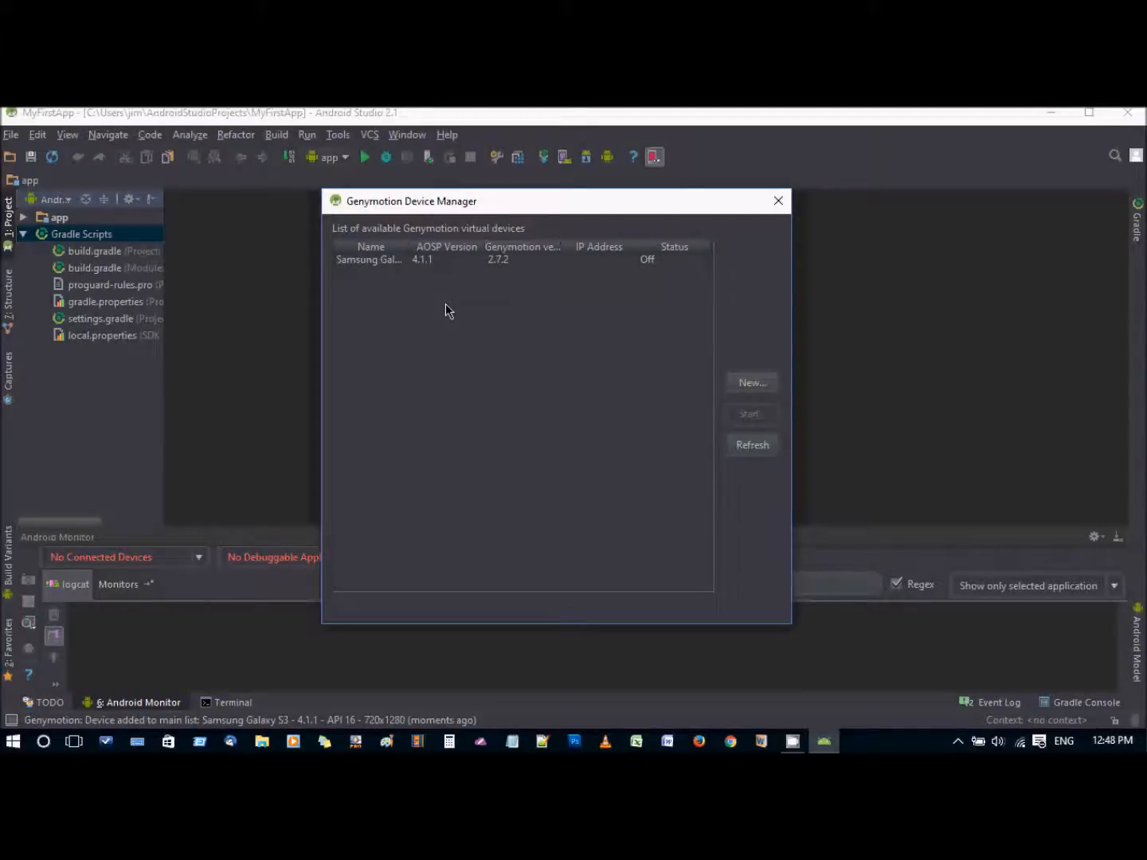
Start the Samsung Galaxy virtual device from the Genymotion Device Manager and bring the manager back to the front.
{"action": "left_click_drag", "start_coordinate": [475, 208], "coordinate": [431, 233]}
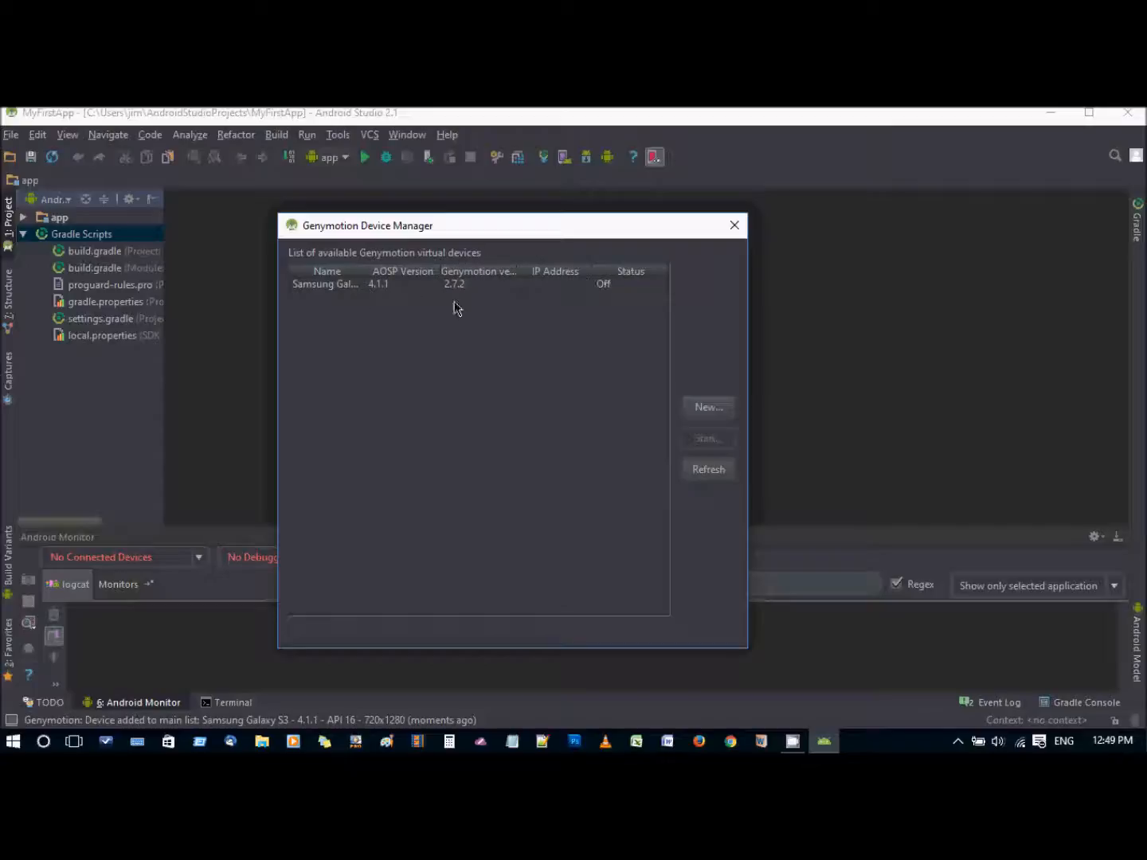
{"action": "left_click", "coordinate": [322, 291]}
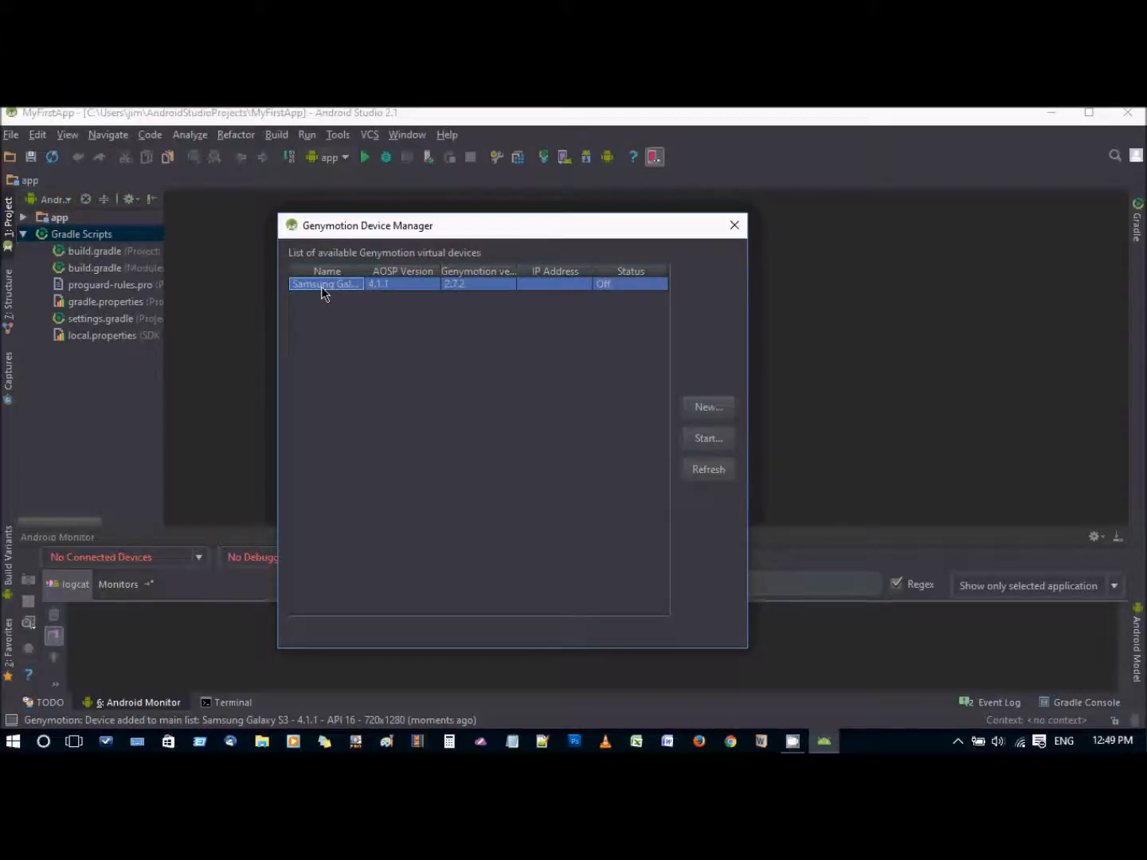
{"action": "left_click", "coordinate": [704, 440]}
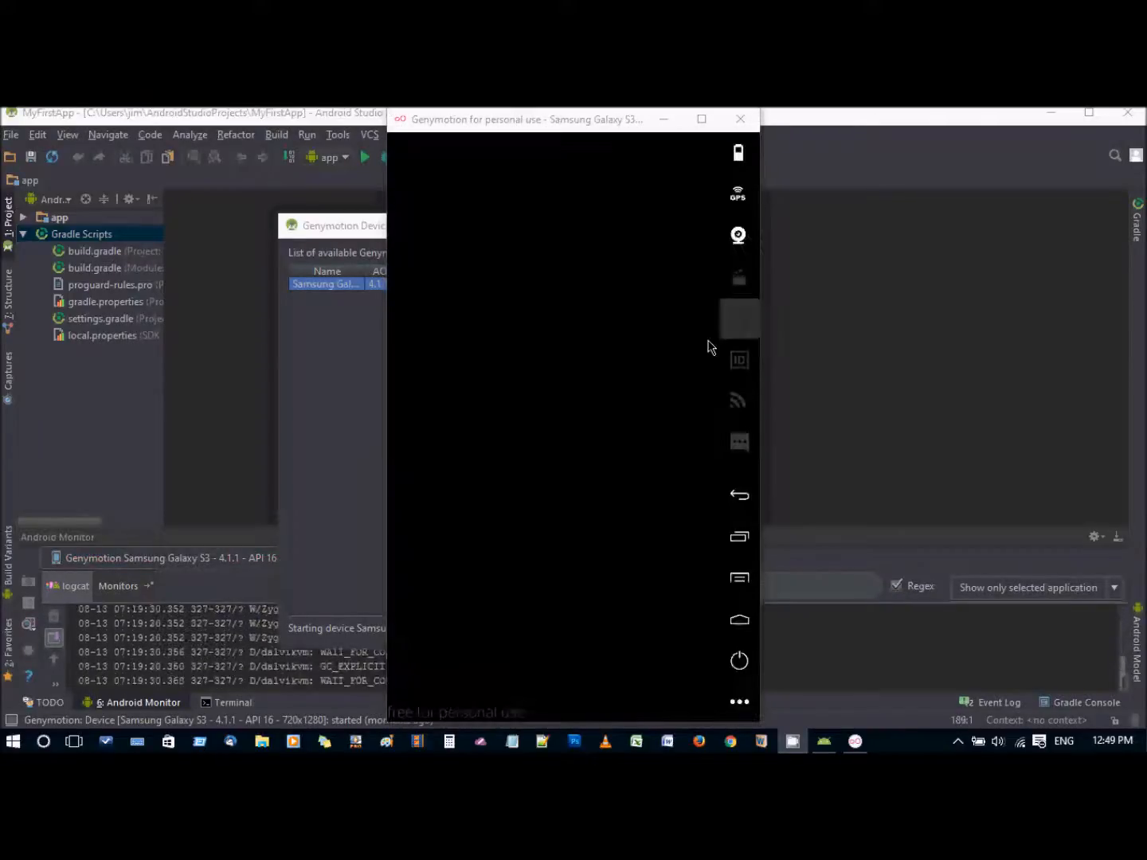
{"action": "left_click", "coordinate": [355, 232]}
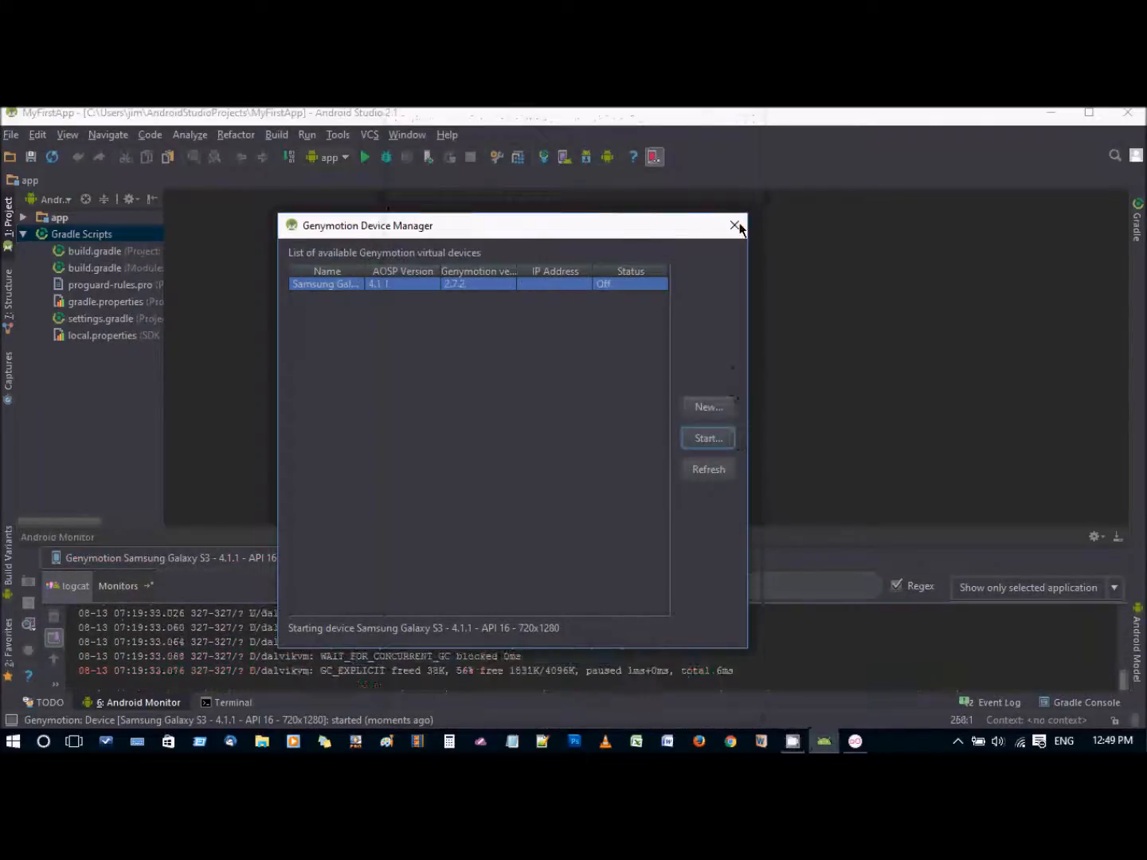
Refresh the virtual device list before closing the Genymotion Device Manager, and move the Samsung Galaxy S3 emulator window to the screen's side.
{"action": "left_click", "coordinate": [706, 471]}
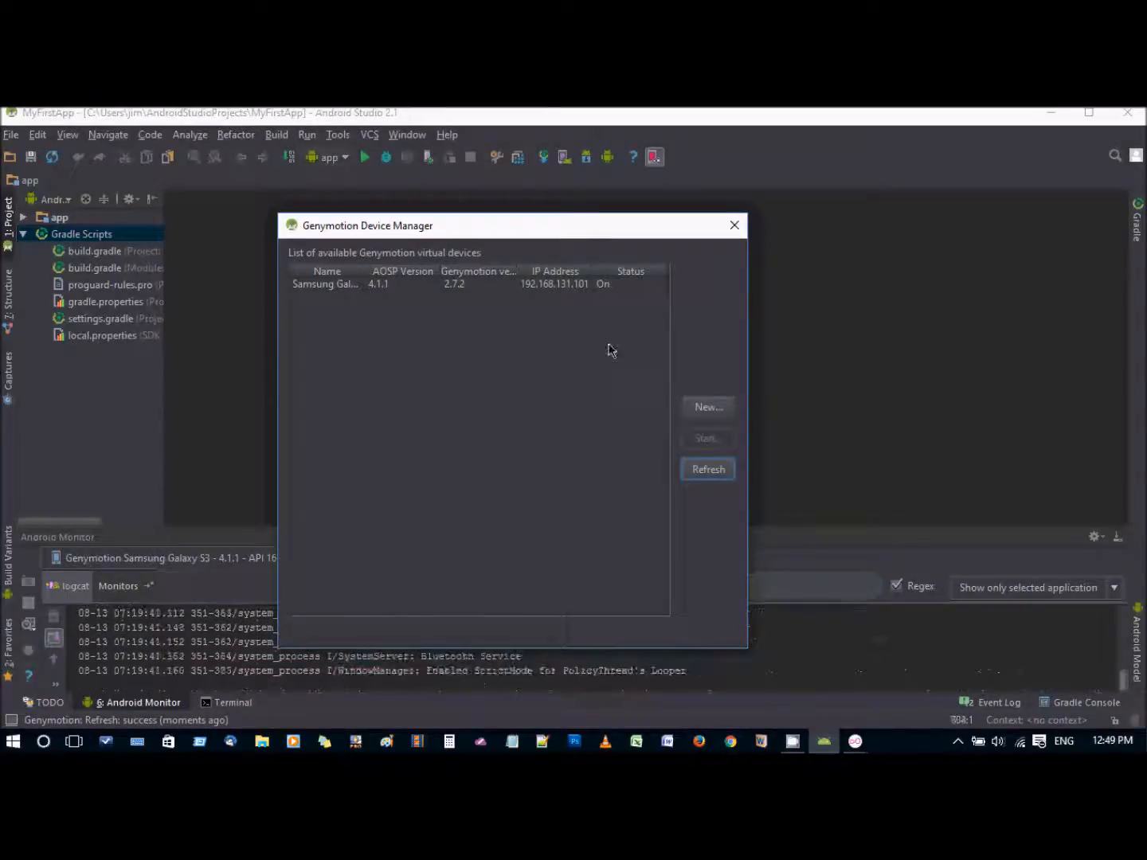
{"action": "left_click", "coordinate": [734, 226]}
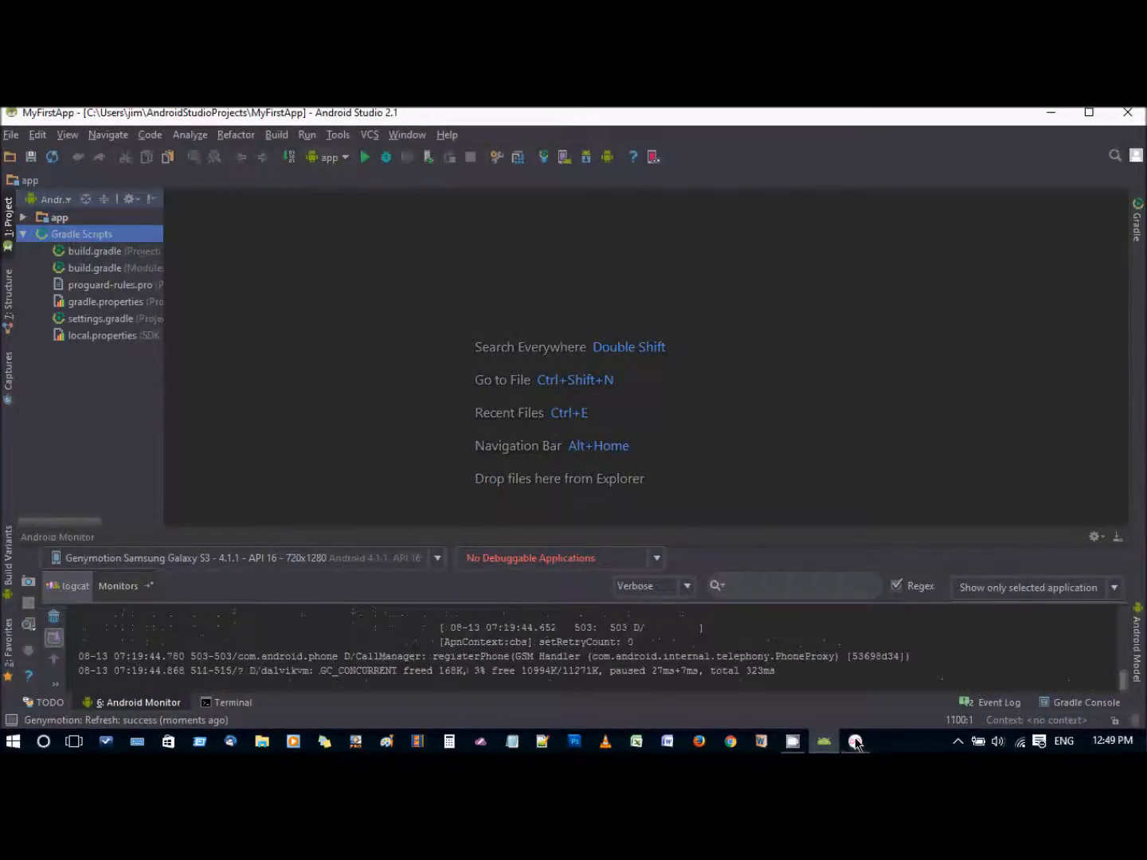
{"action": "left_click_drag", "start_coordinate": [576, 123], "coordinate": [944, 133]}
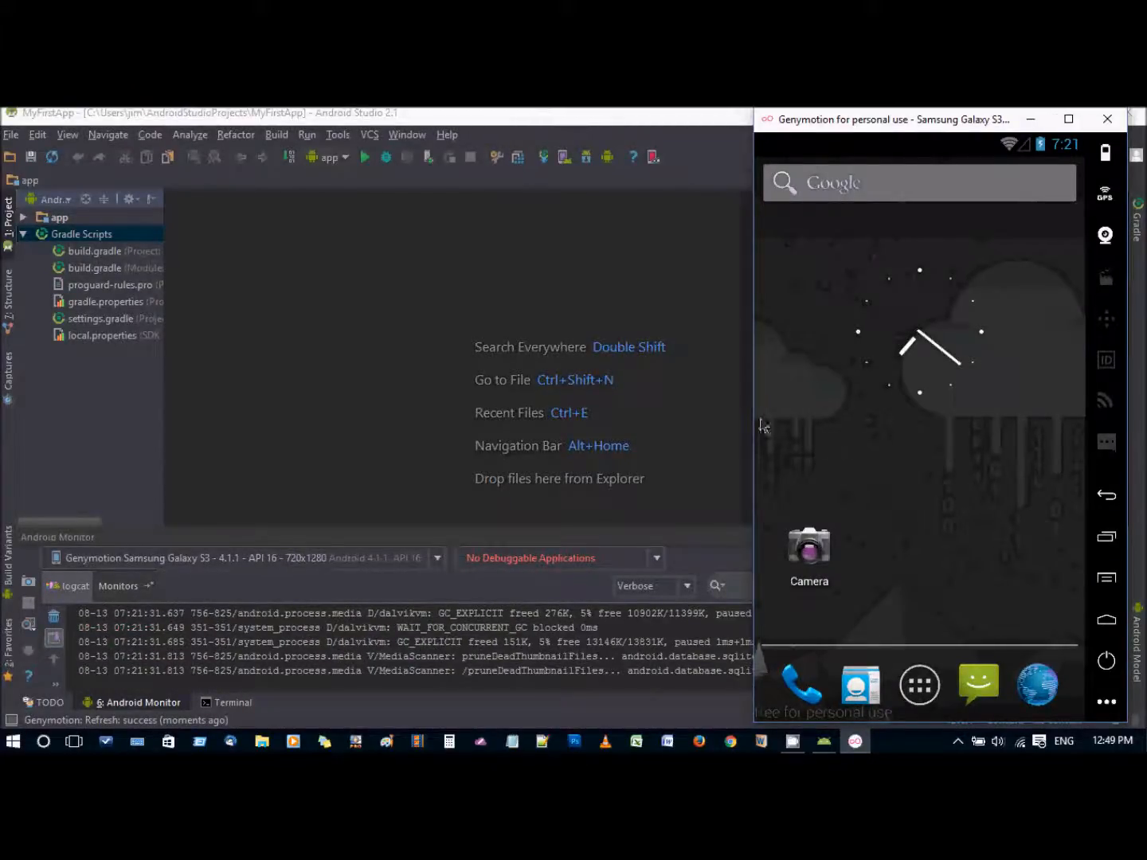
Run the app configuration on the connected Genymotion Samsung Galaxy S3 device and bring the emulator window to the front.
{"action": "left_click", "coordinate": [248, 292]}
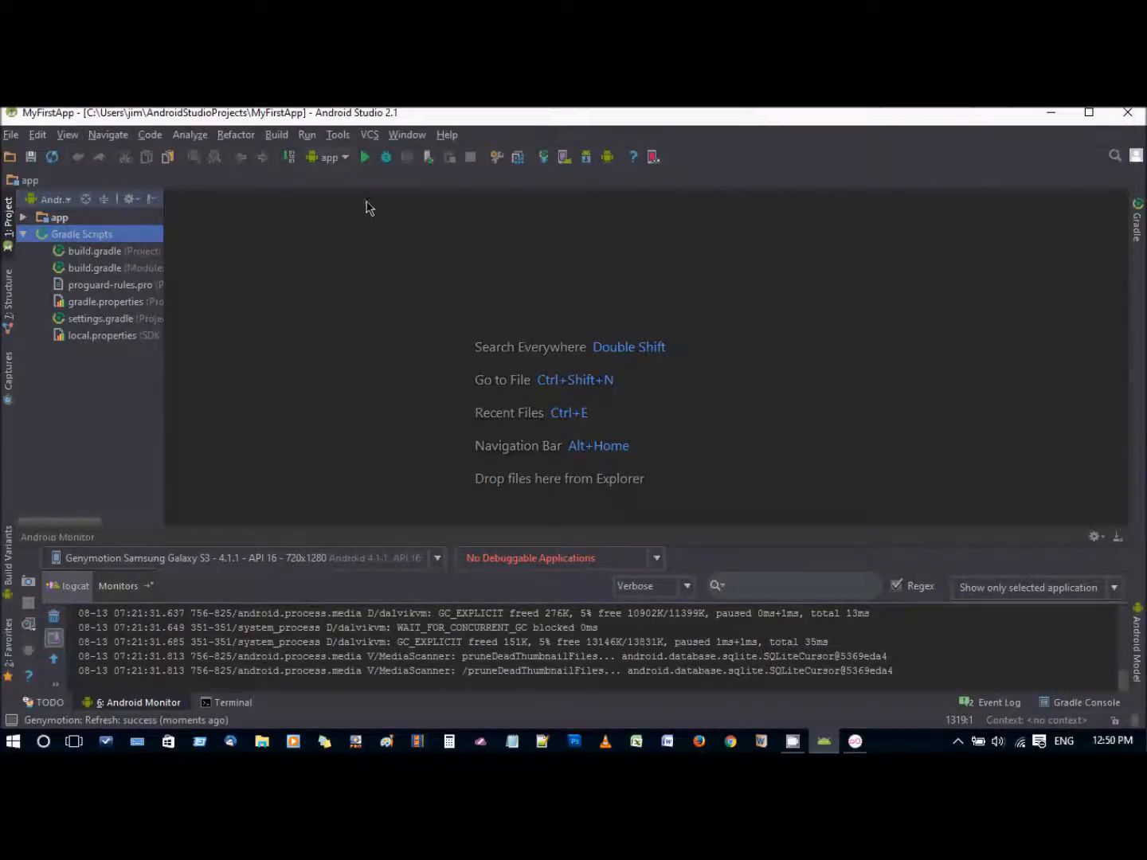
{"action": "left_click", "coordinate": [855, 741]}
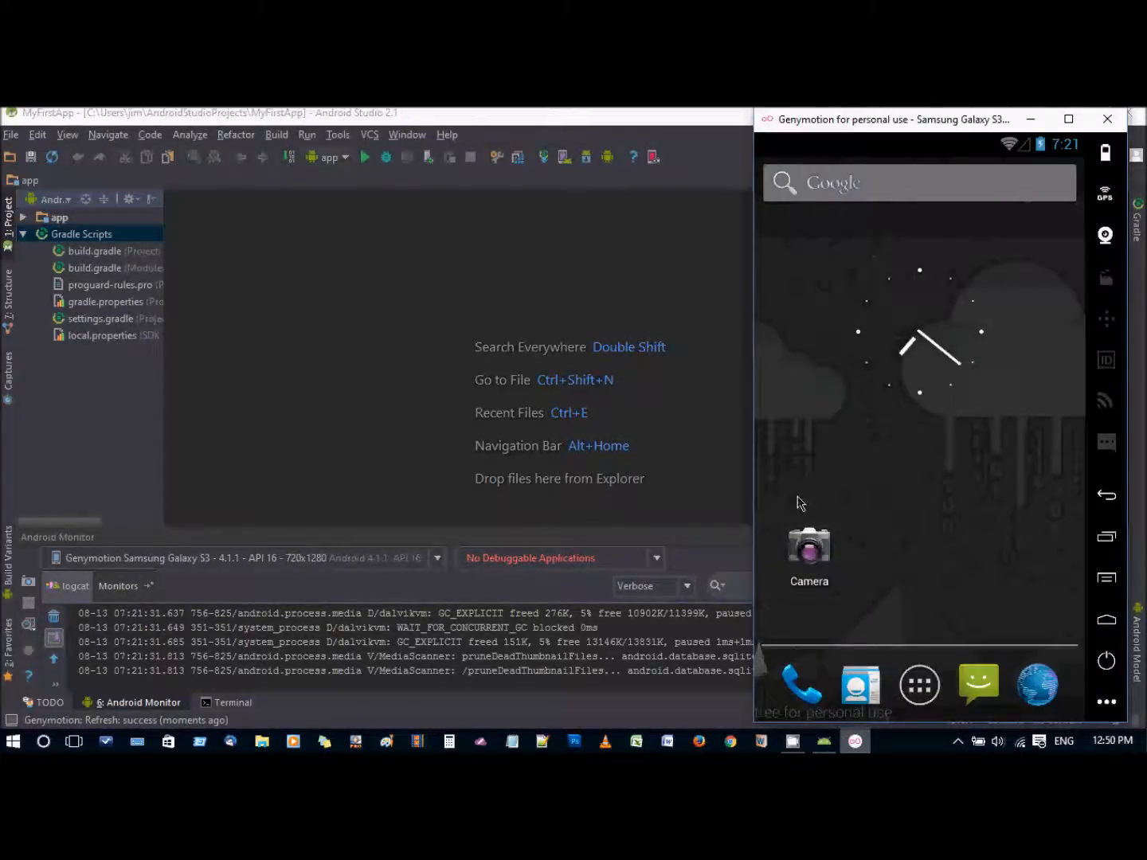
{"action": "left_click", "coordinate": [550, 304]}
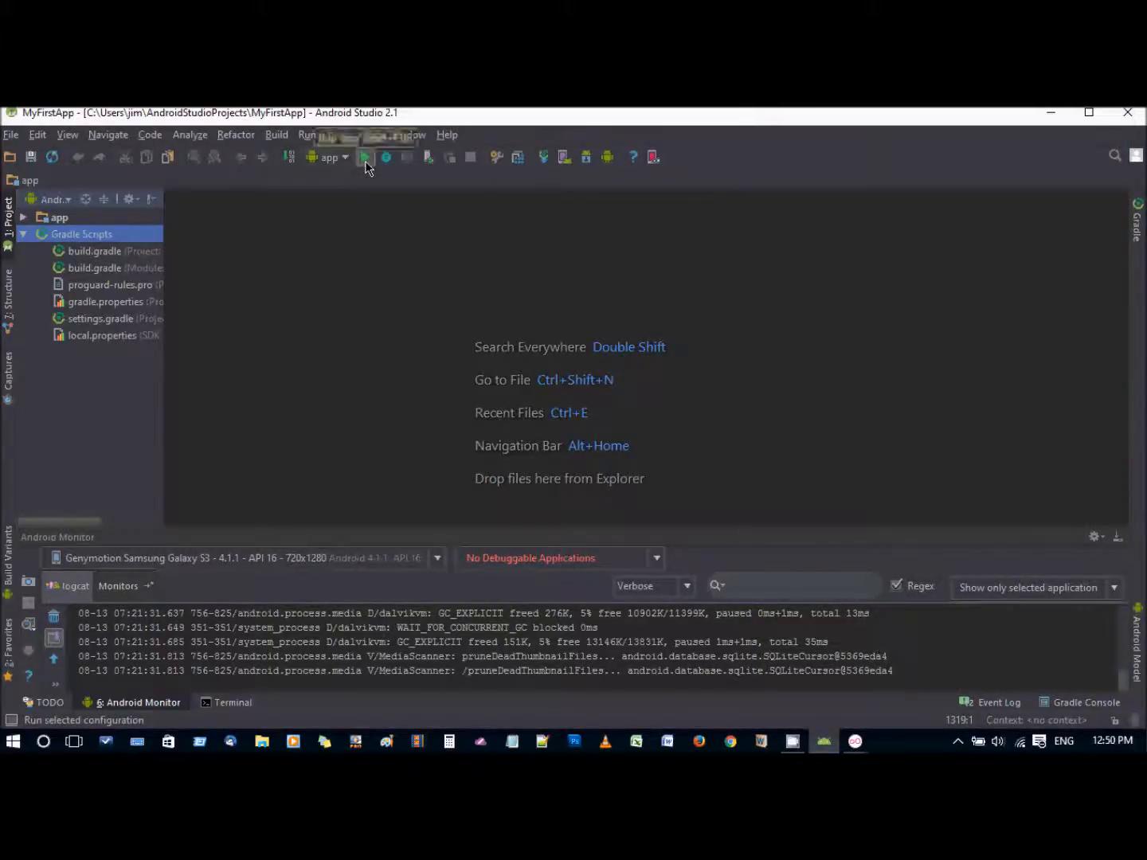
{"action": "left_click", "coordinate": [366, 162]}
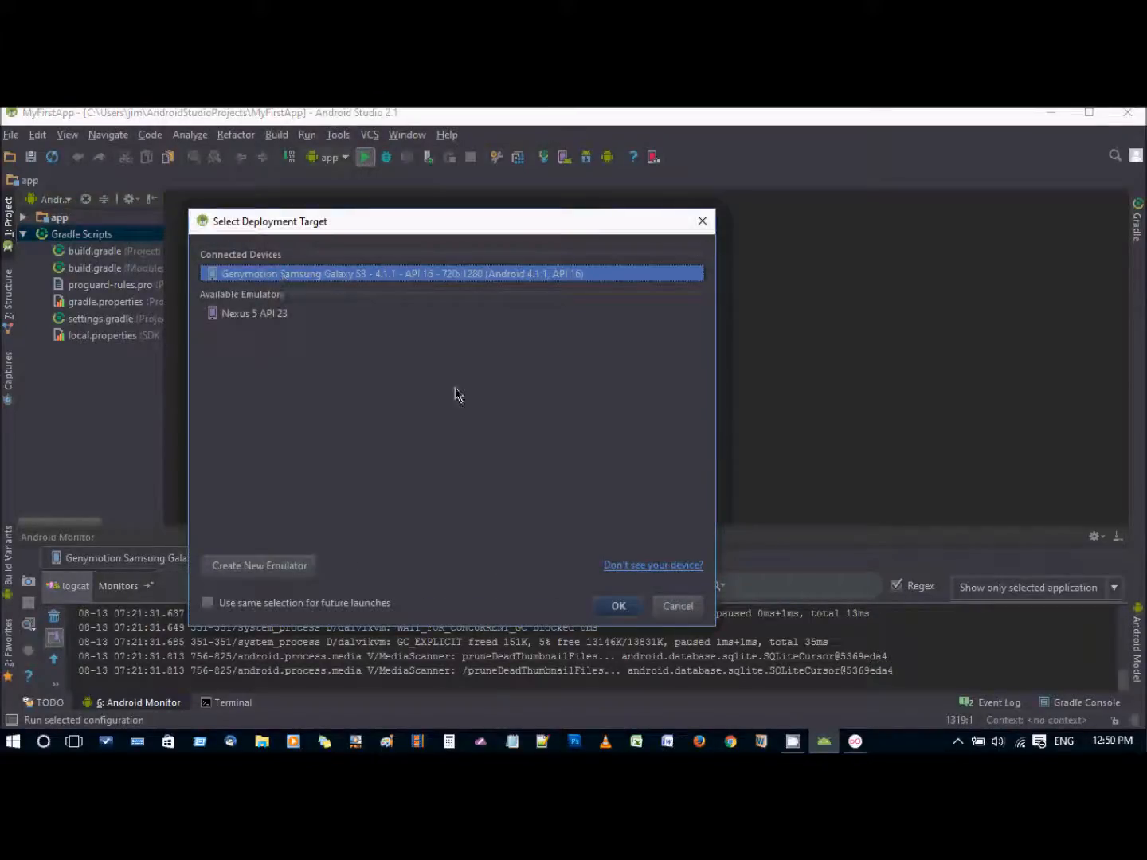
{"action": "left_click", "coordinate": [618, 608]}
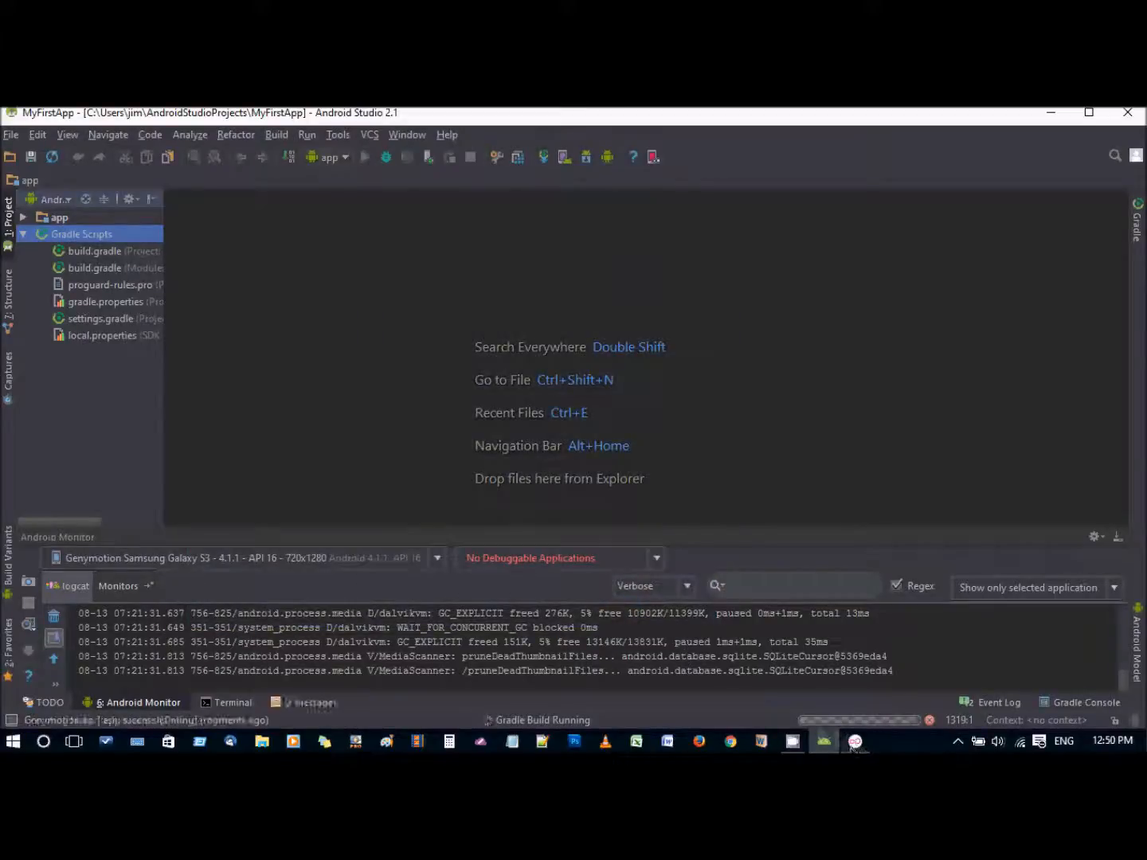
{"action": "left_click", "coordinate": [854, 742]}
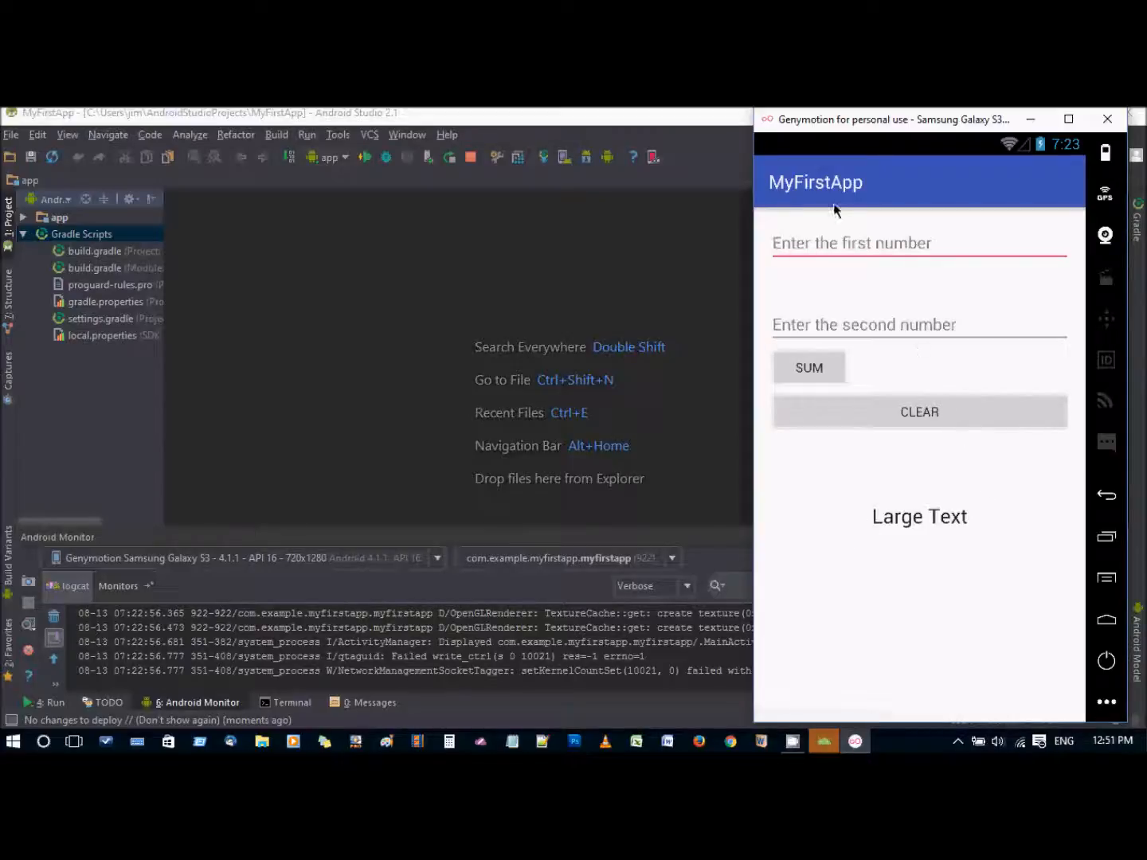
Test MyFirstApp in the emulator by summing 4 and 5, and clear the entries.
{"action": "type", "text": "4"}
{"action": "left_click", "coordinate": [829, 322]}
{"action": "type", "text": "5"}
{"action": "left_click", "coordinate": [829, 365]}
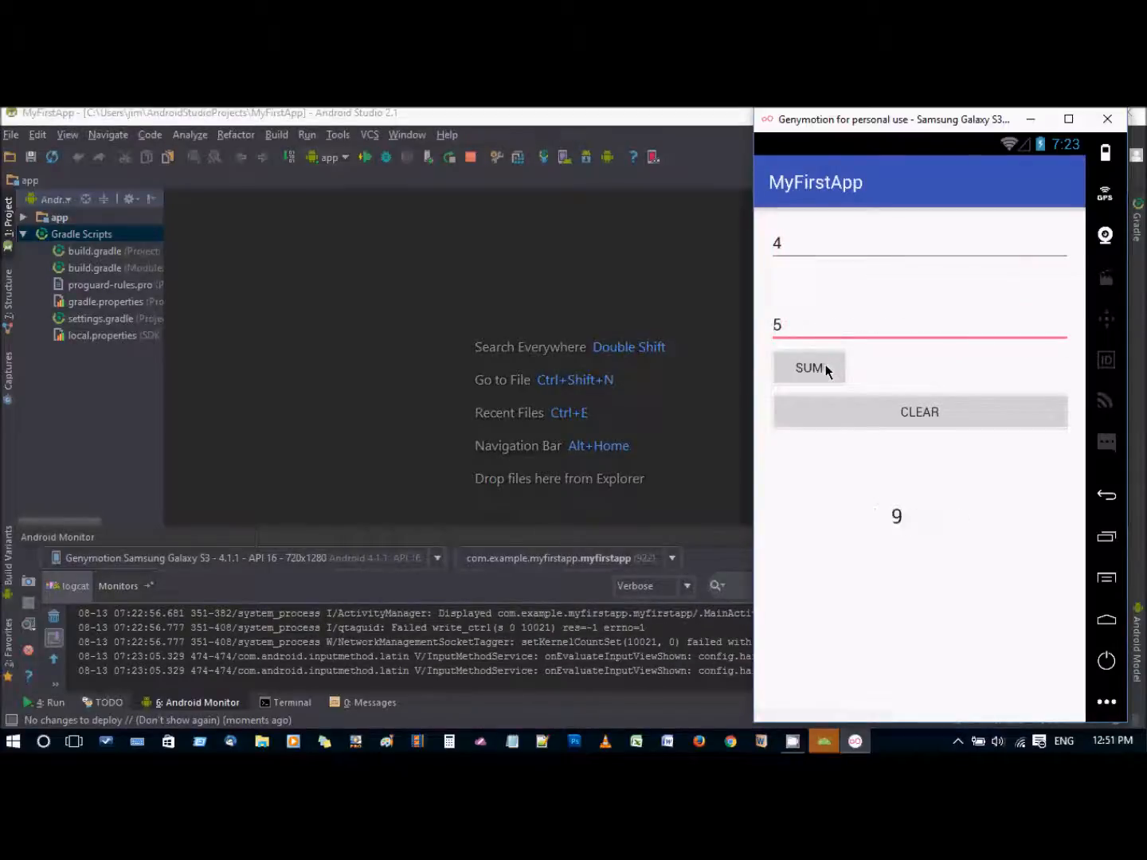
{"action": "left_click", "coordinate": [901, 418]}
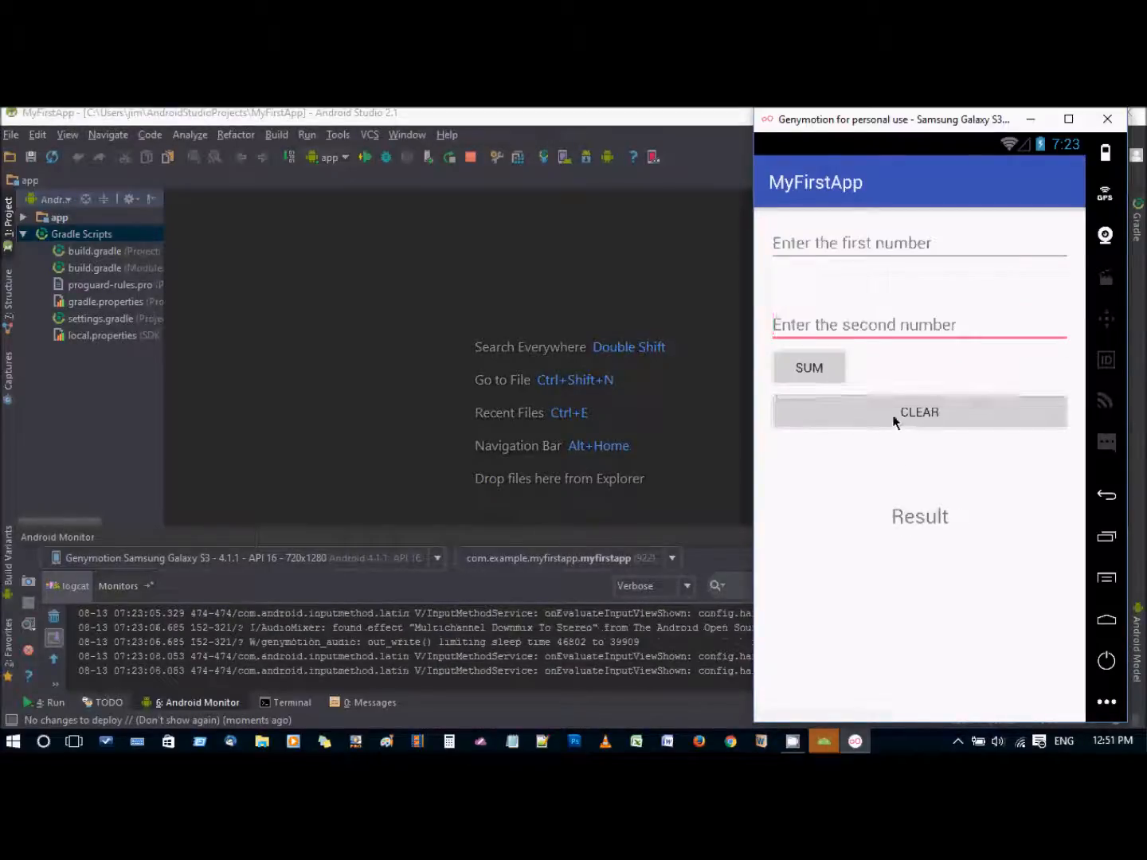